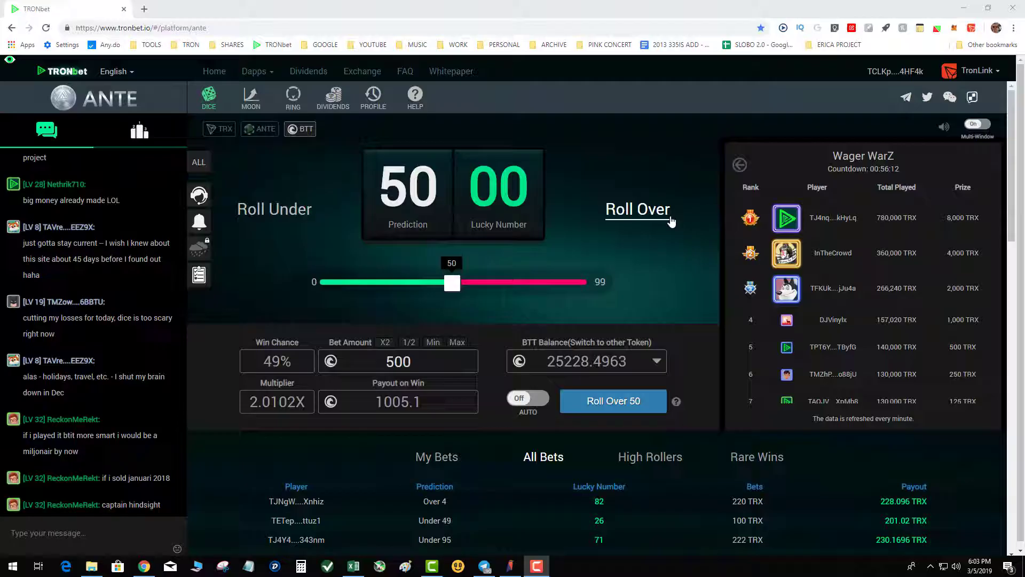
# - Open the TronLink wallet popup over TRONbet to check the TRX, ANTE and BTT balances
pyautogui.click(971, 28)
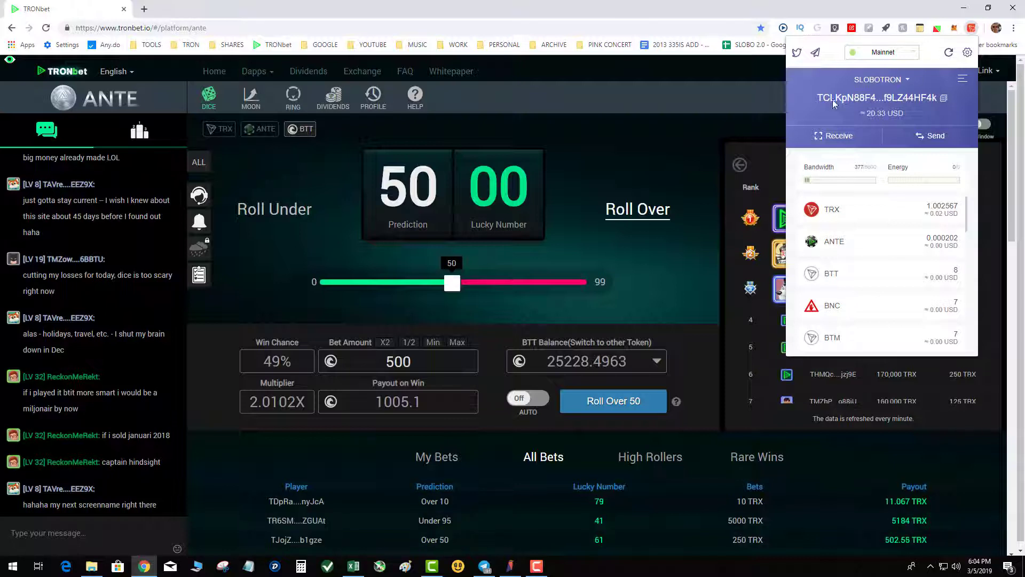
# - Dismiss the TronLink popup to reveal the dice game with its 500 BTT bet
pyautogui.click(685, 96)
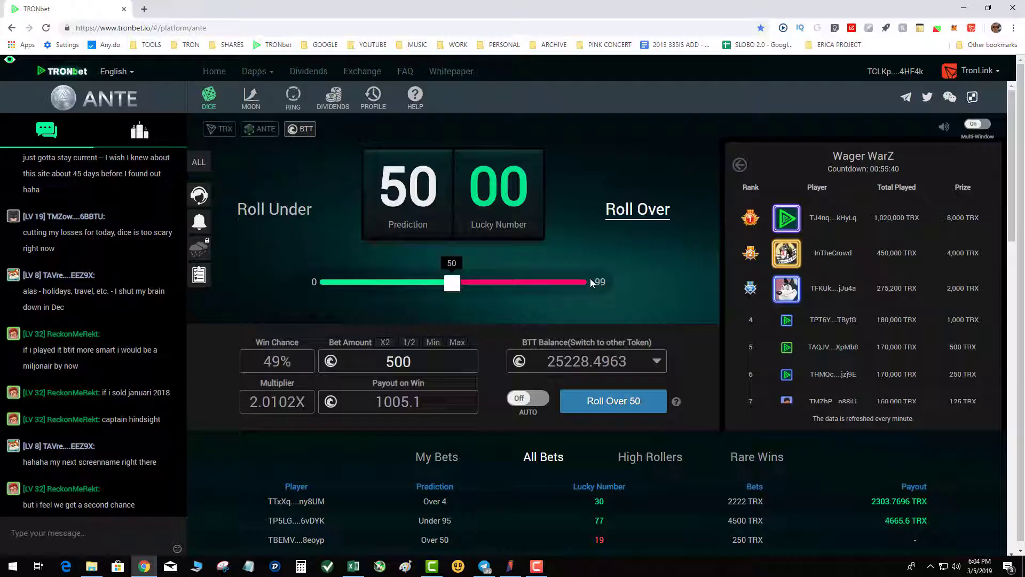
# - Review the token balance list, then set the dice bet to roll under 95
pyautogui.click(599, 365)
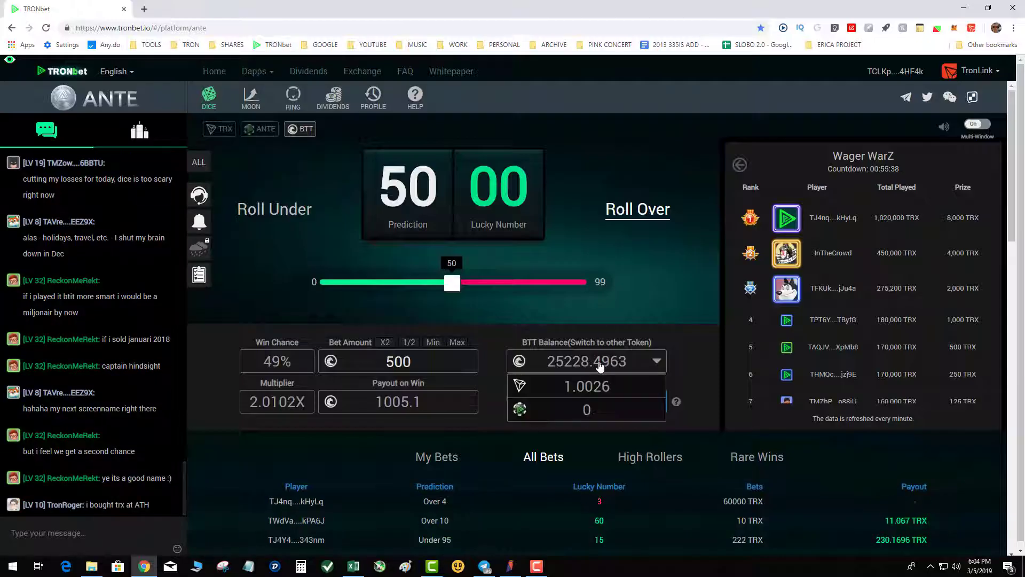
pyautogui.click(635, 321)
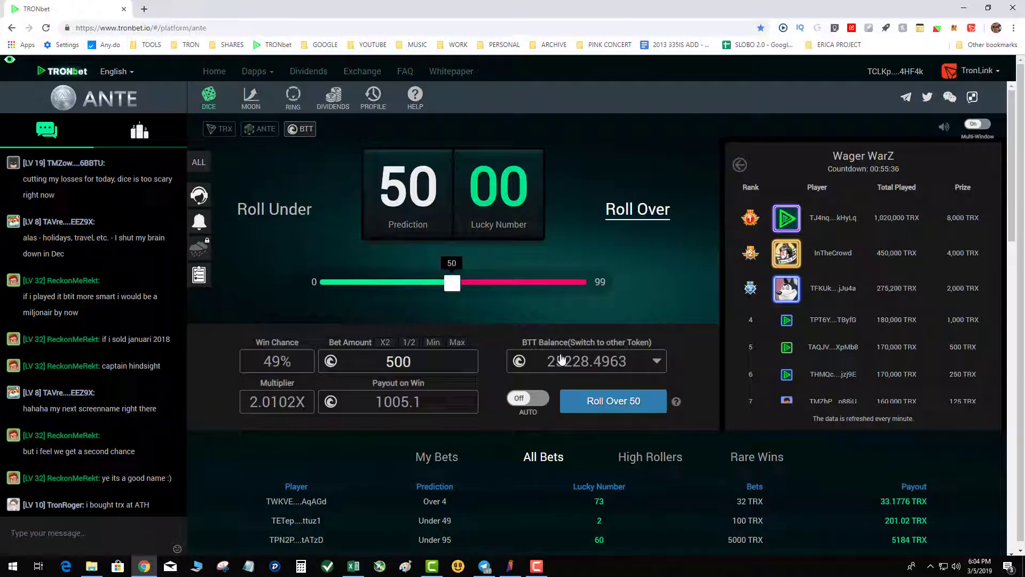
pyautogui.click(580, 361)
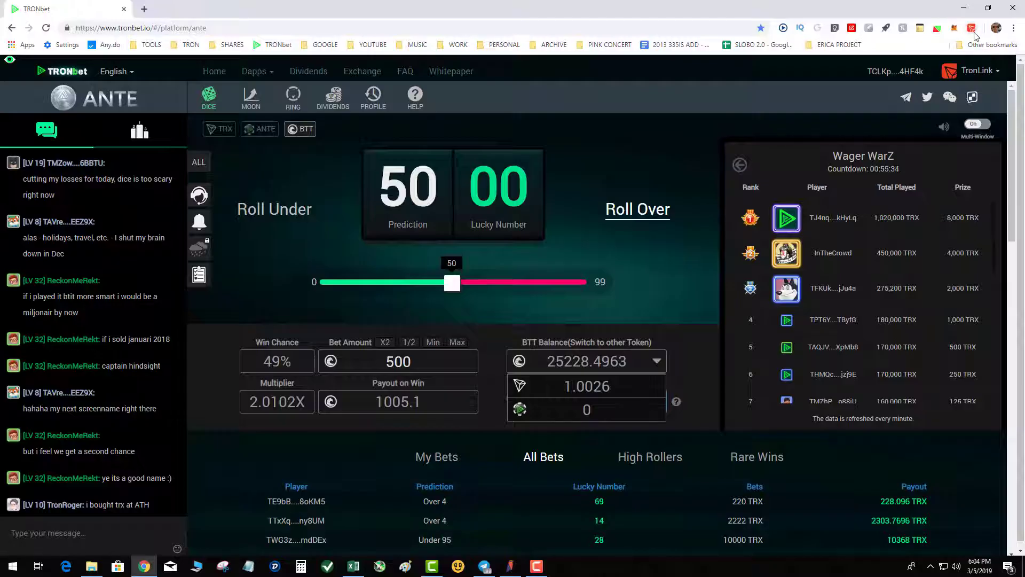
pyautogui.click(593, 367)
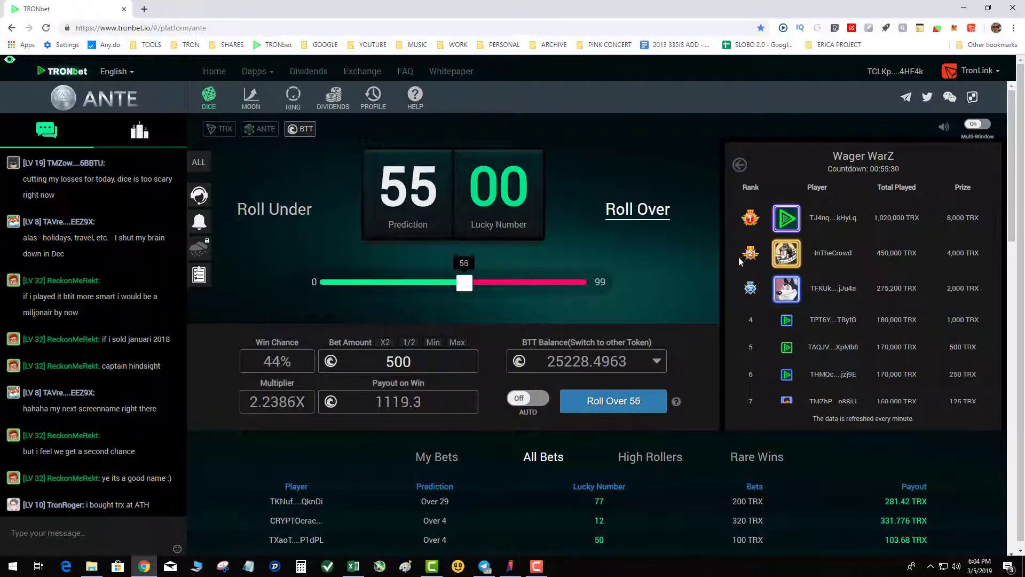
pyautogui.moveTo(443, 287); pyautogui.dragTo(583, 282)
pyautogui.click(275, 209)
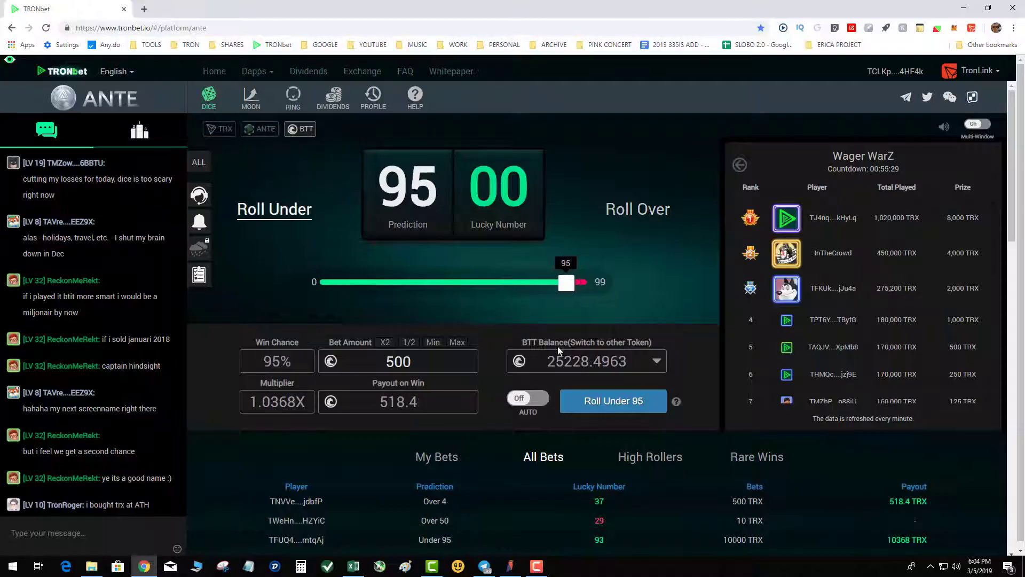
# - Place the 500 BTT roll-under-95 bet and close the blank TronLink confirmation window
pyautogui.click(610, 400)
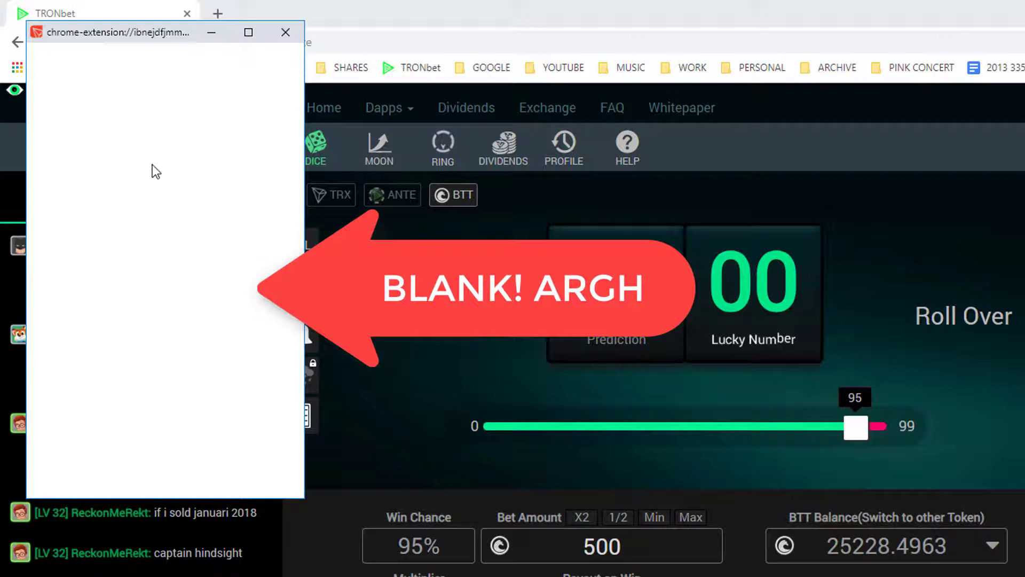
pyautogui.moveTo(171, 48); pyautogui.dragTo(252, 136)
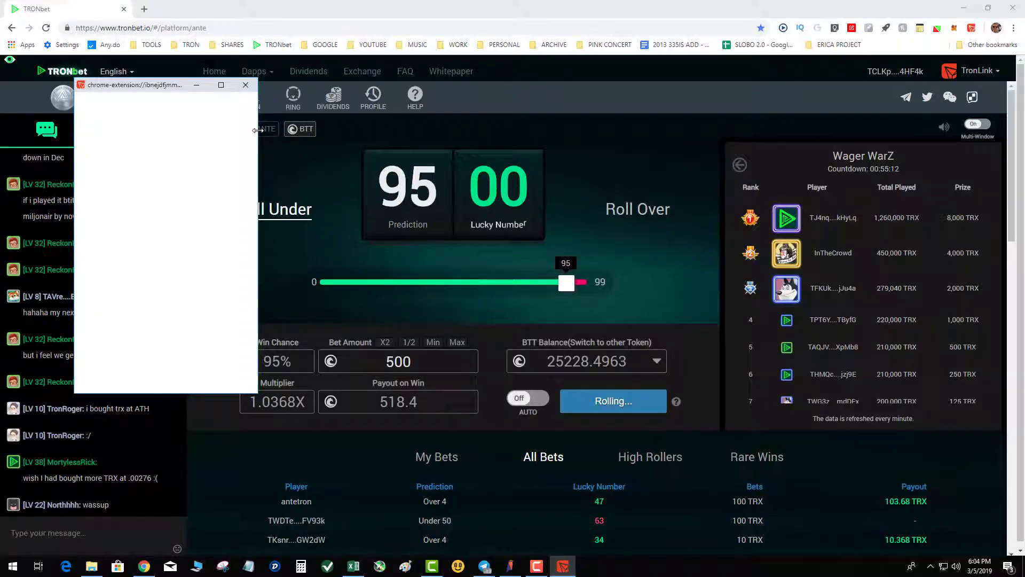
pyautogui.moveTo(257, 130); pyautogui.dragTo(526, 130)
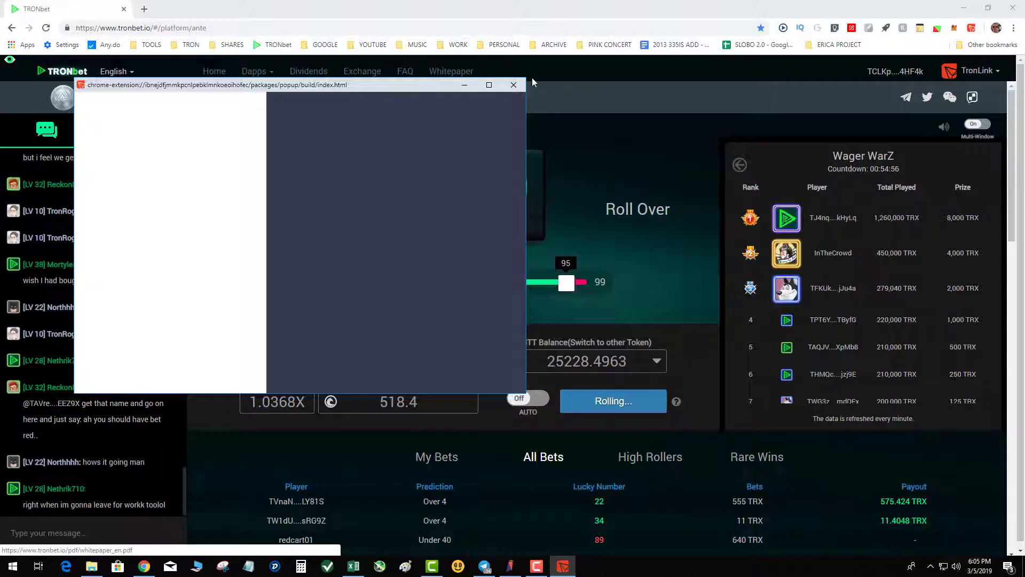
pyautogui.click(513, 84)
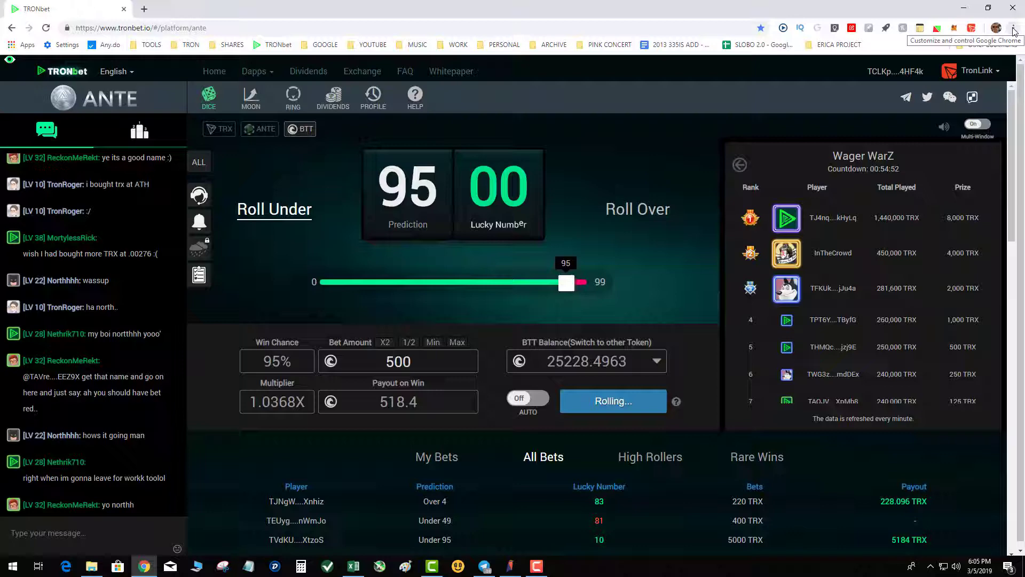
pyautogui.click(1013, 27)
pyautogui.press('Escape')
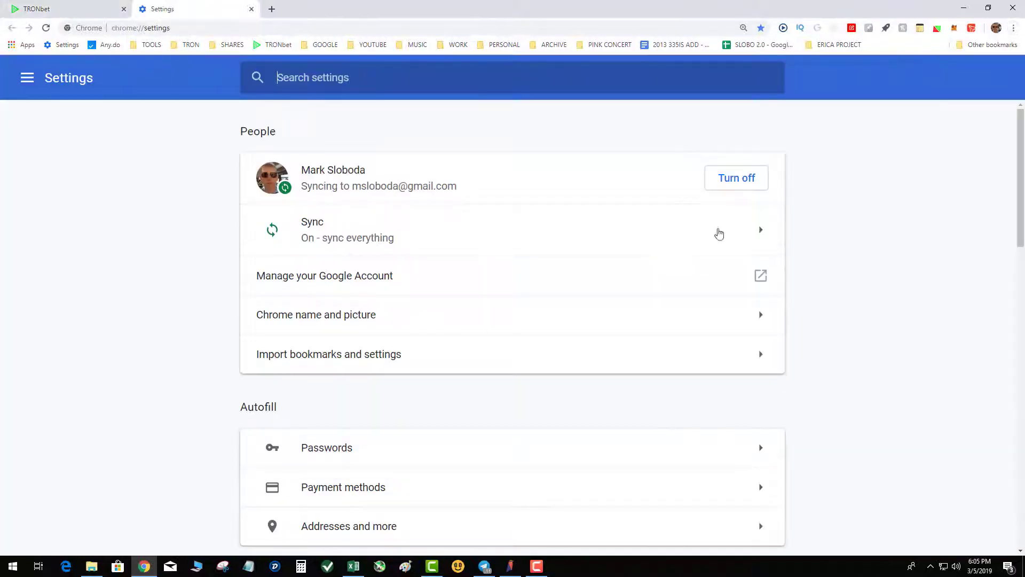
pyautogui.scroll(-2, 417, 384)
pyautogui.scroll(-10, 414, 409)
pyautogui.scroll(-5, 471, 461)
pyautogui.click(501, 488)
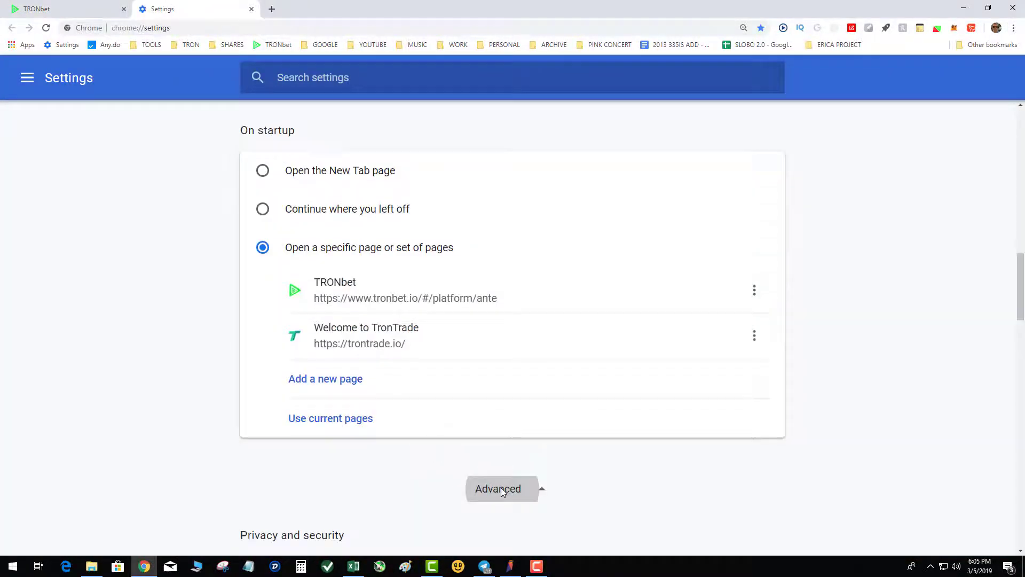
pyautogui.scroll(-3, 430, 400)
pyautogui.scroll(-2, 410, 408)
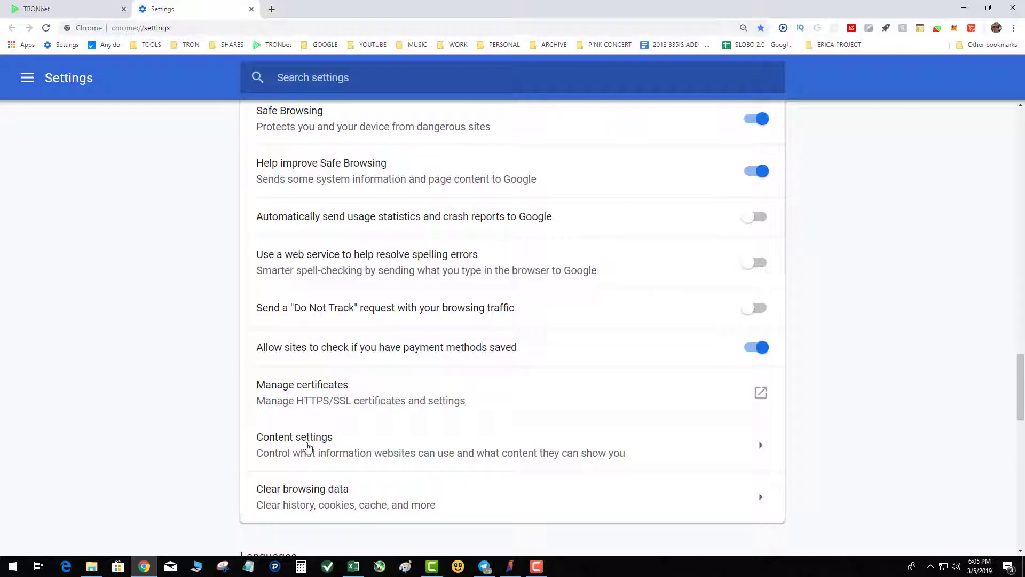
pyautogui.click(307, 447)
pyautogui.scroll(-1, 355, 328)
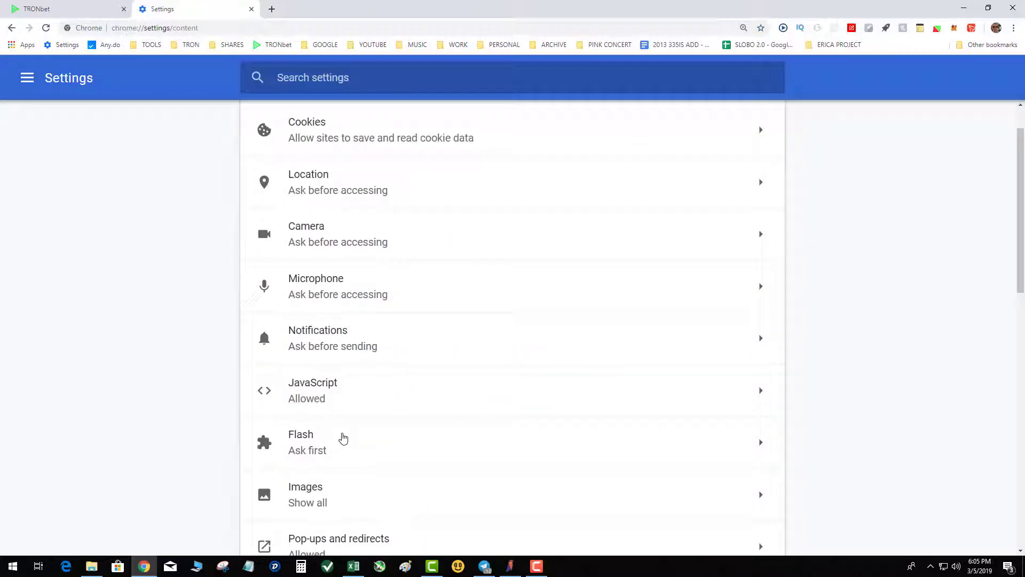
pyautogui.scroll(-2, 343, 437)
pyautogui.click(327, 436)
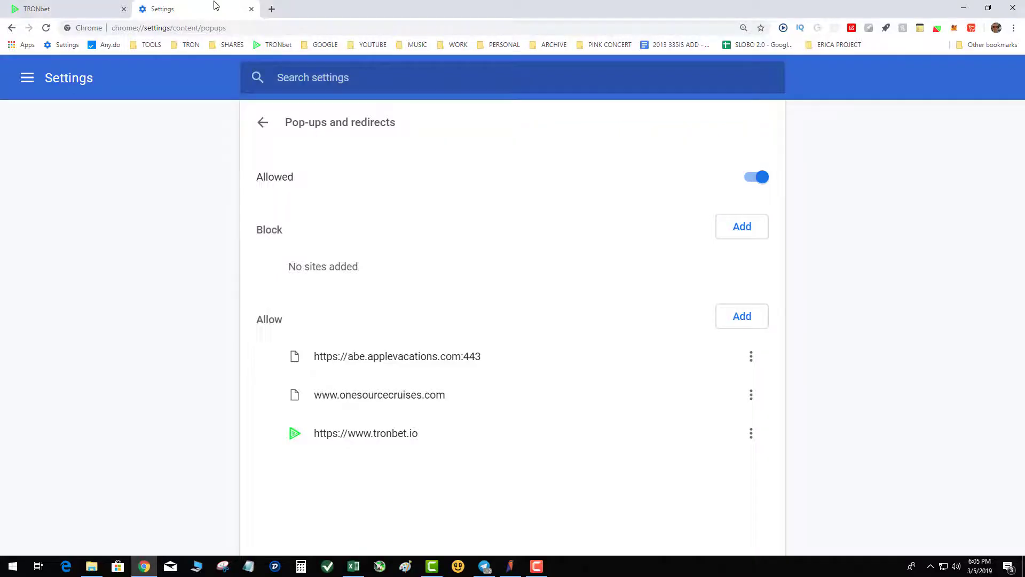
pyautogui.click(250, 10)
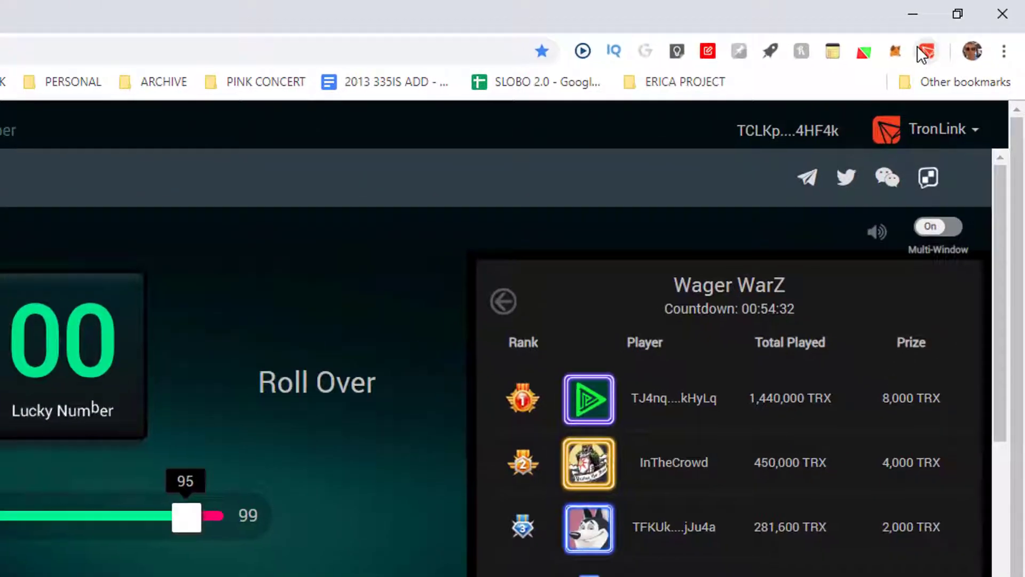
pyautogui.click(919, 52)
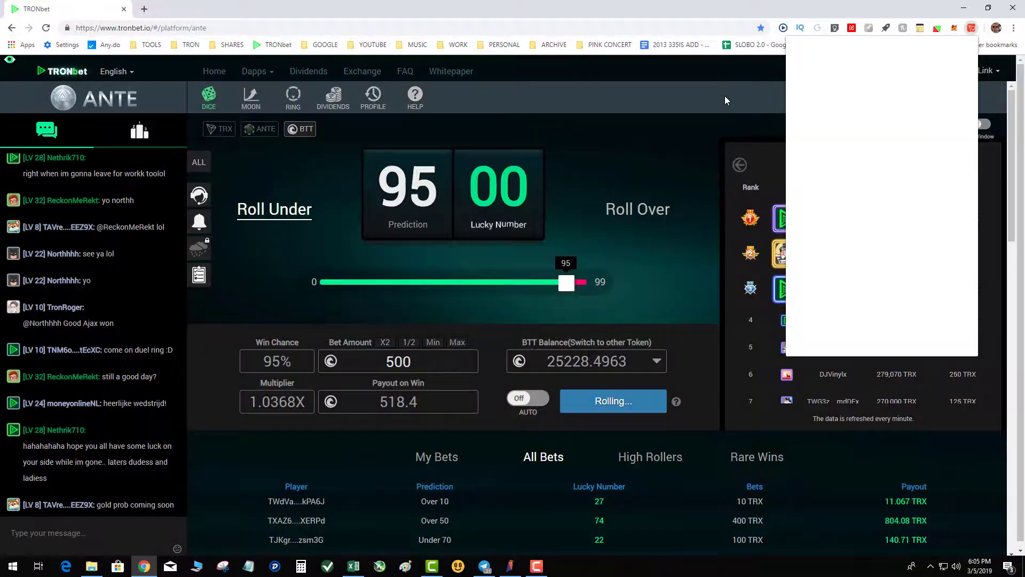
pyautogui.click(725, 95)
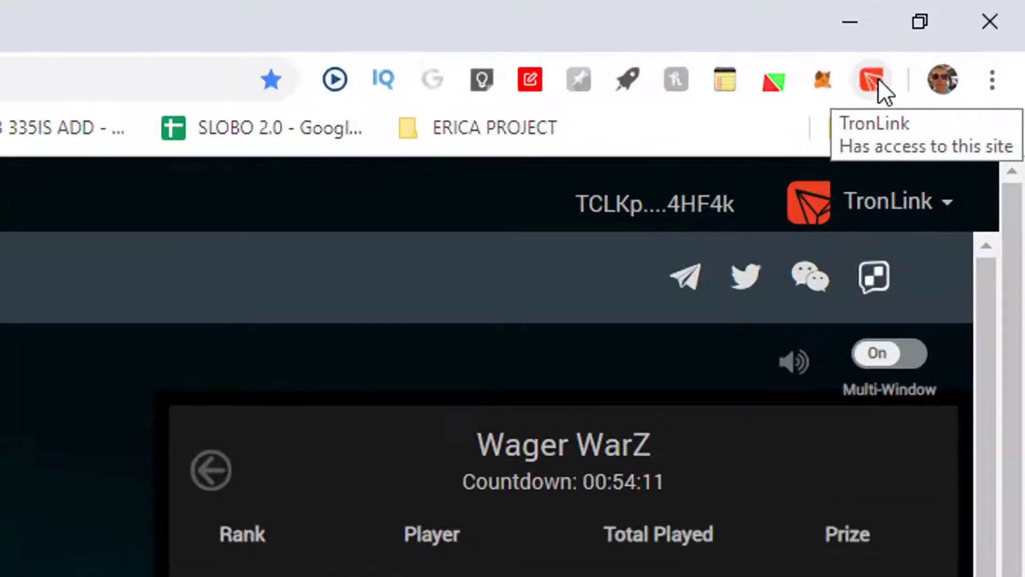
# - Remove the TronLink extension from Chrome using its toolbar icon menu
pyautogui.rightClick(960, 35)
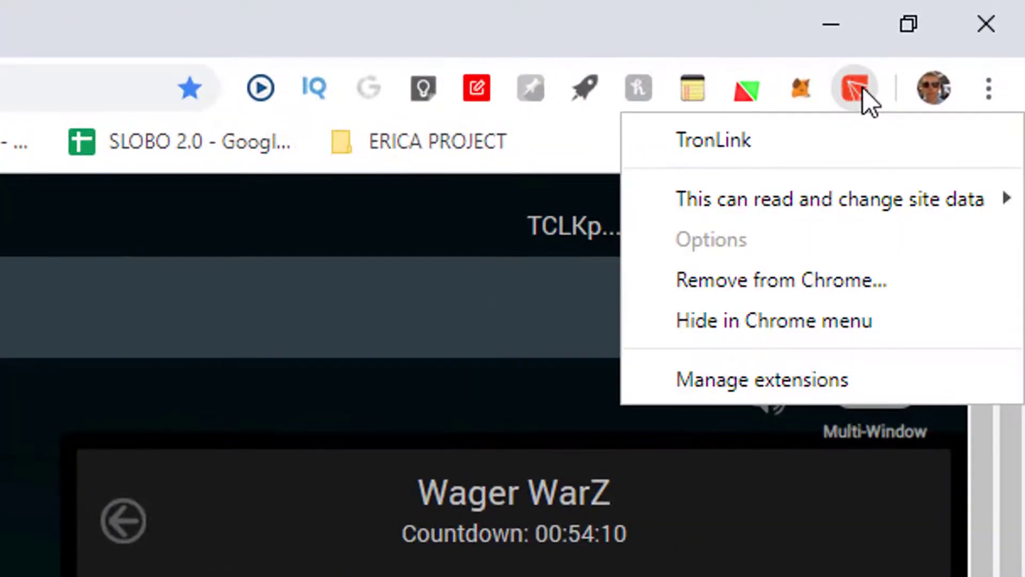
pyautogui.click(694, 283)
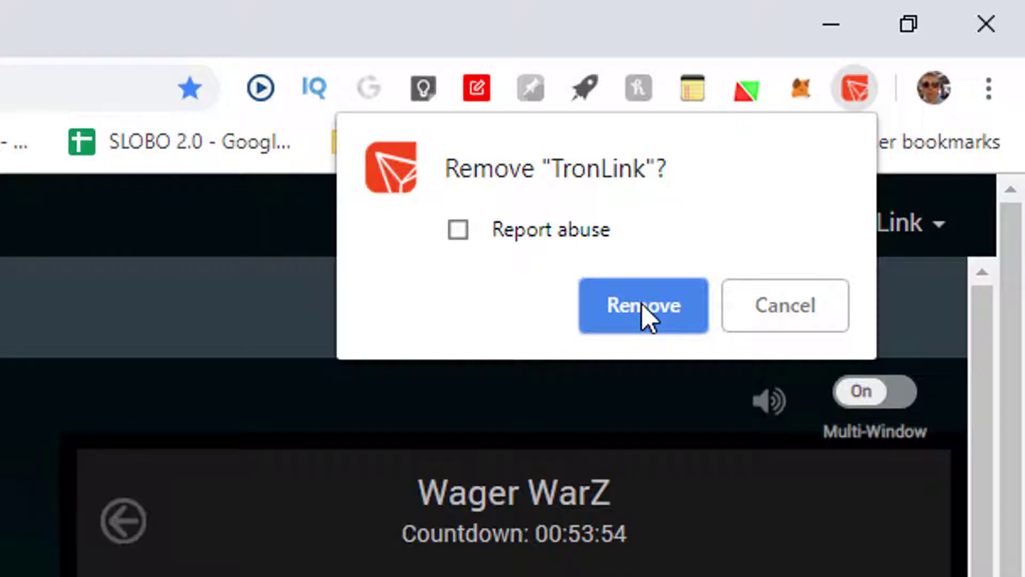
pyautogui.click(642, 302)
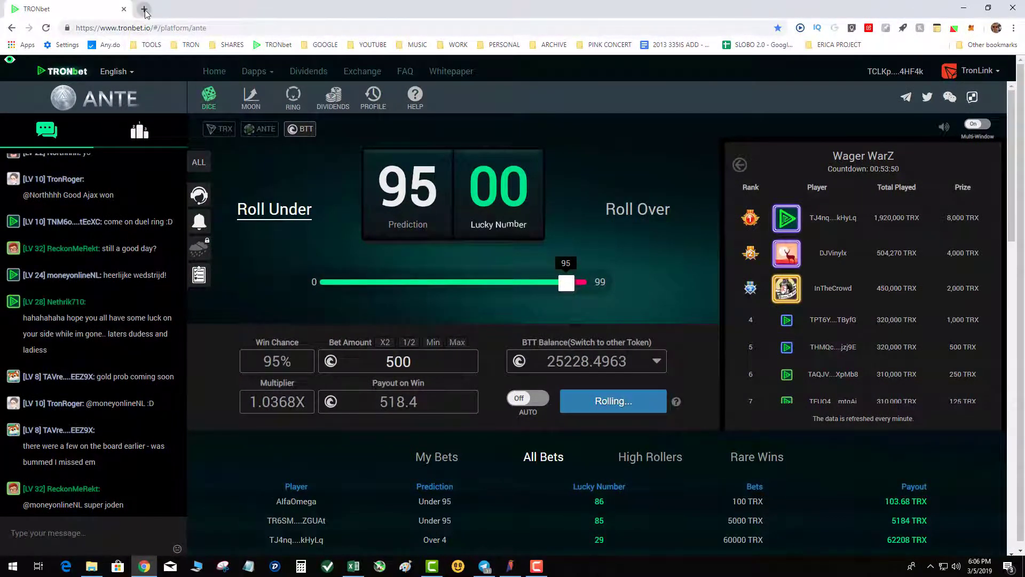
# - In a new tab, search Google for 'CHROME ST' after an initial 'GOOGLE CHROME' search
pyautogui.click(145, 9)
pyautogui.click(414, 216)
pyautogui.write('GO')
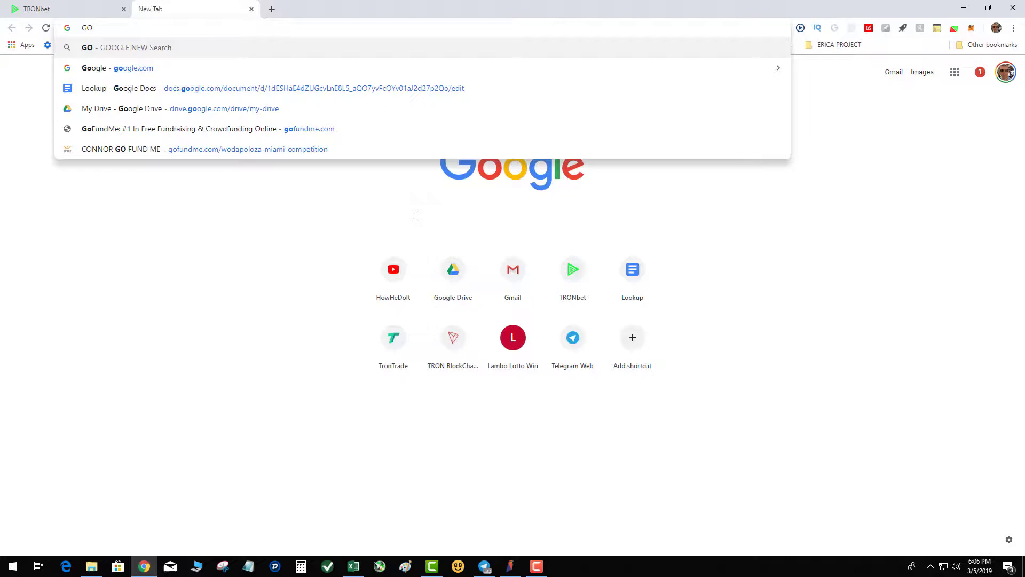
pyautogui.write('OGLE CHROME')
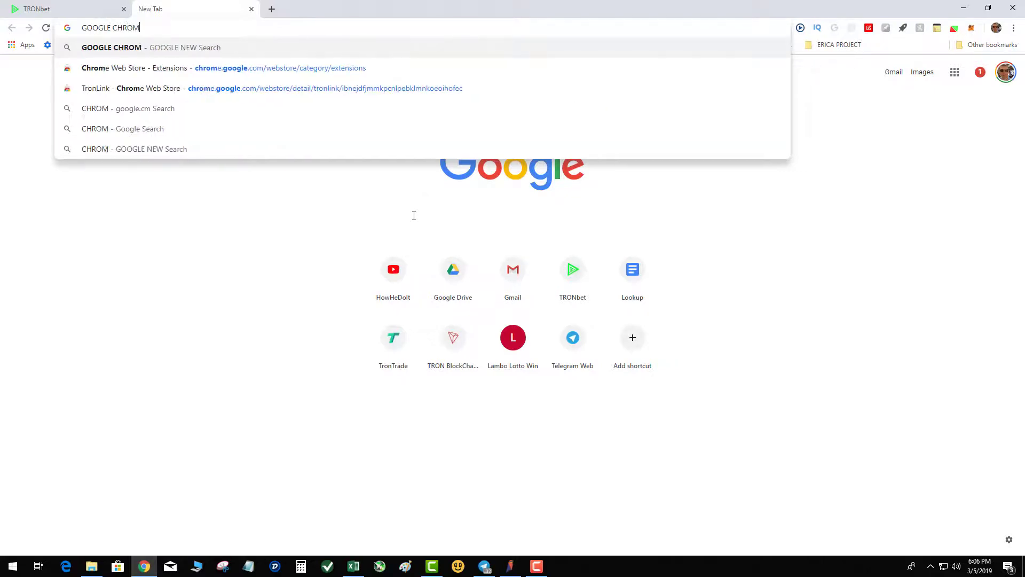
pyautogui.press('Return')
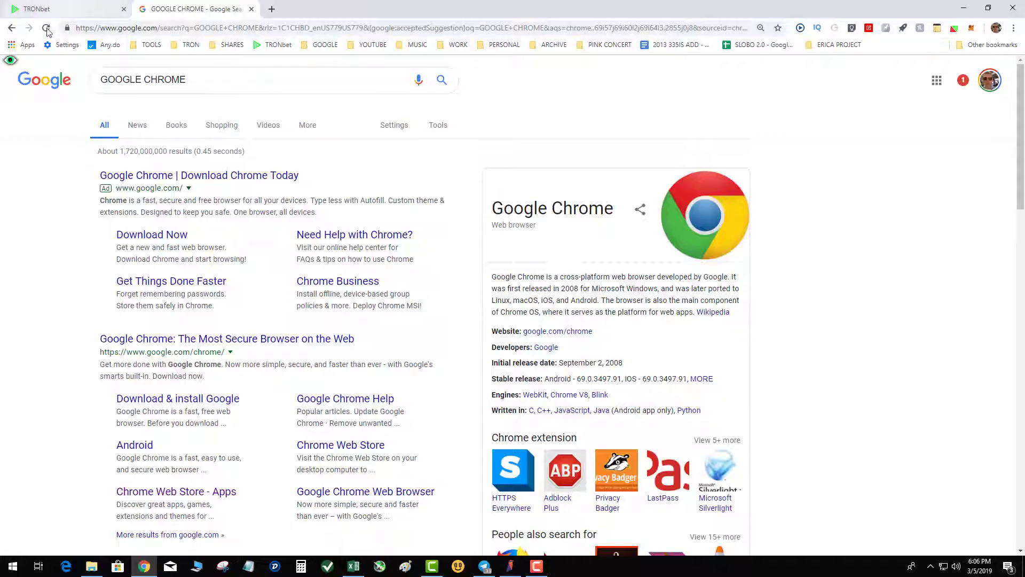
pyautogui.click(12, 28)
pyautogui.click(434, 225)
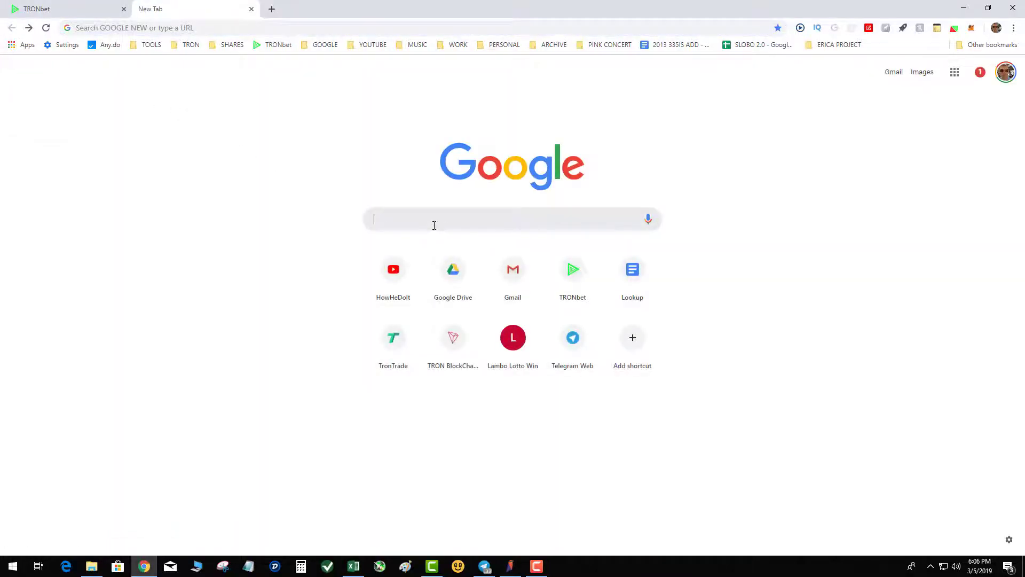
pyautogui.write('CHROME ST')
pyautogui.press('Return')
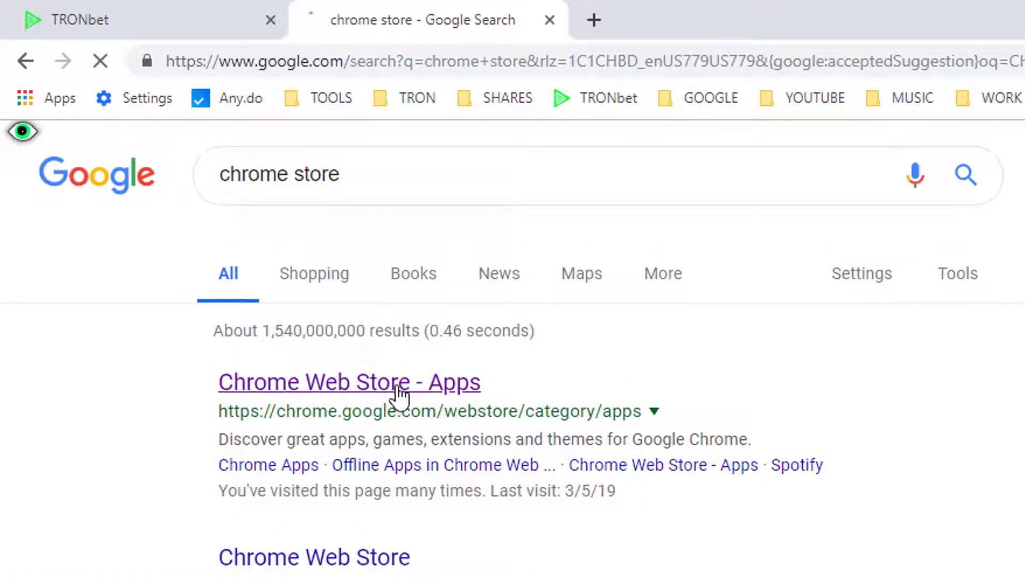
# - Go to the Chrome Web Store and search it for TRONLINK
pyautogui.click(396, 385)
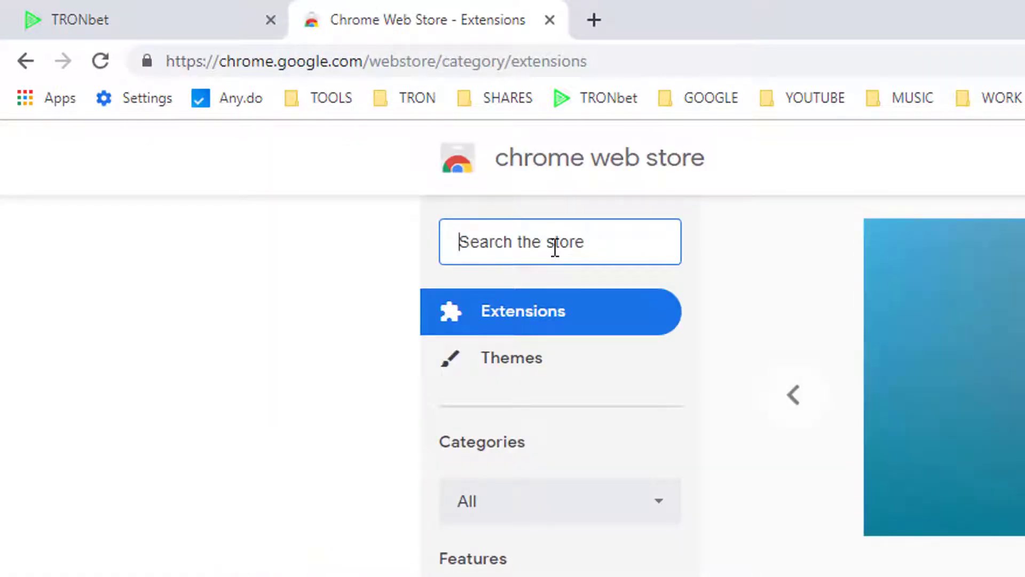
pyautogui.write('TRONLINK')
pyautogui.press('Return')
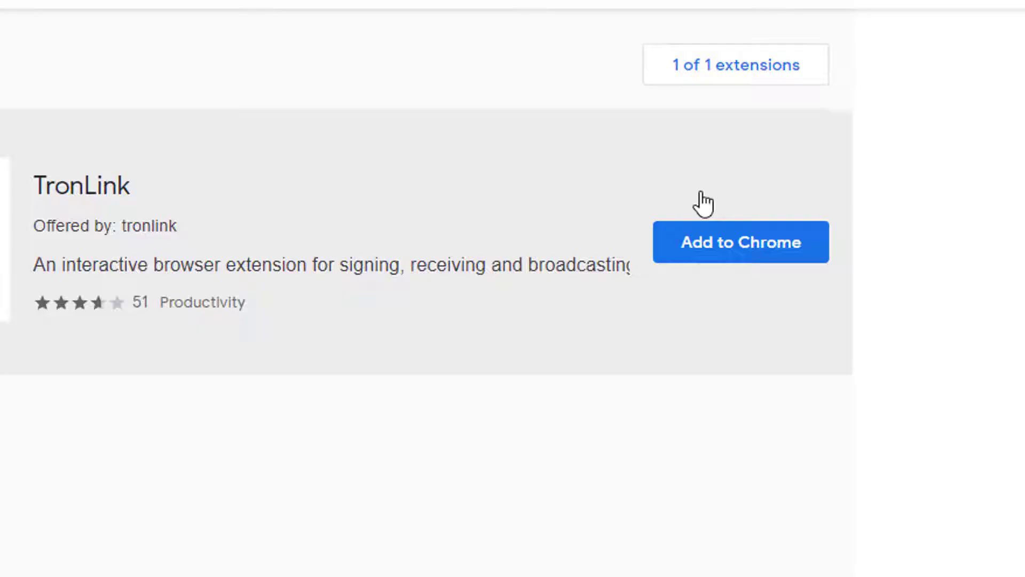
# - Add TronLink to Chrome and bring up its new password setup panel
pyautogui.click(789, 242)
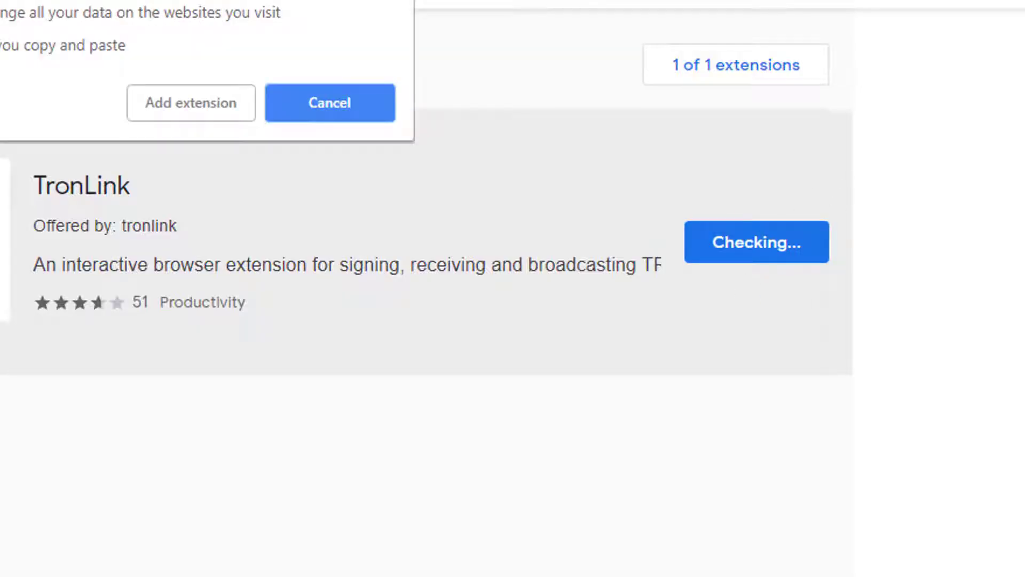
pyautogui.click(152, 101)
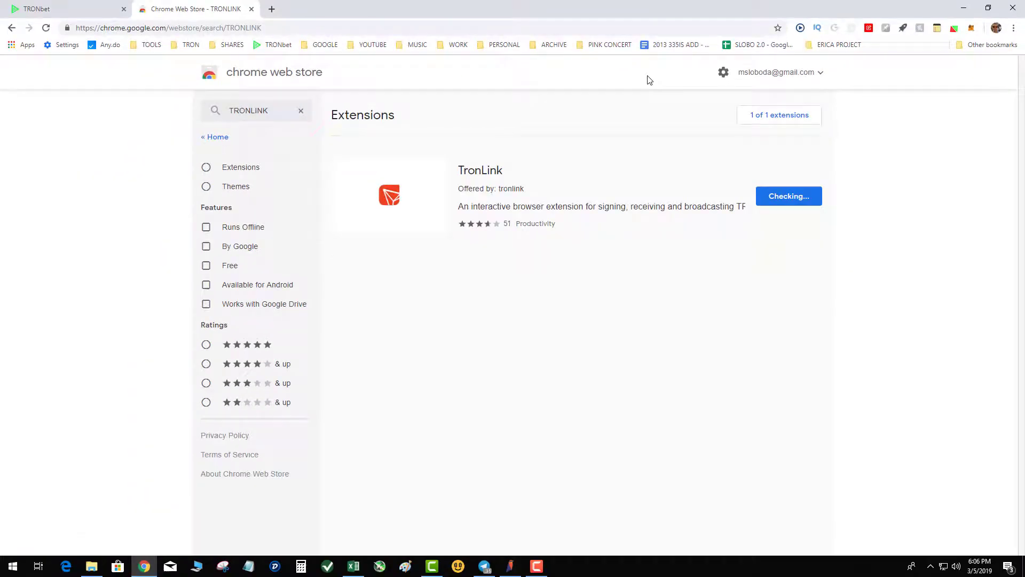
pyautogui.click(881, 181)
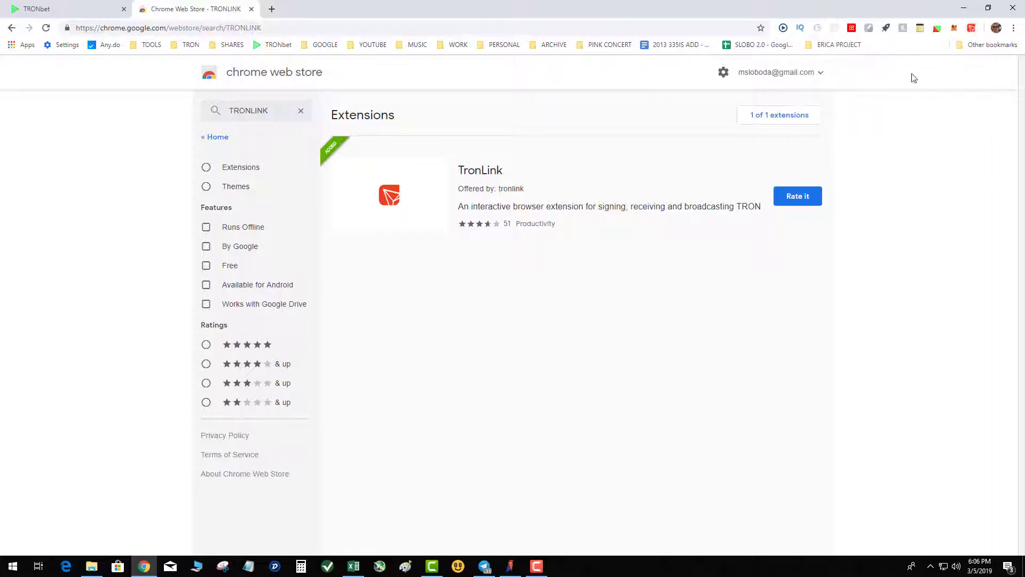
pyautogui.click(972, 32)
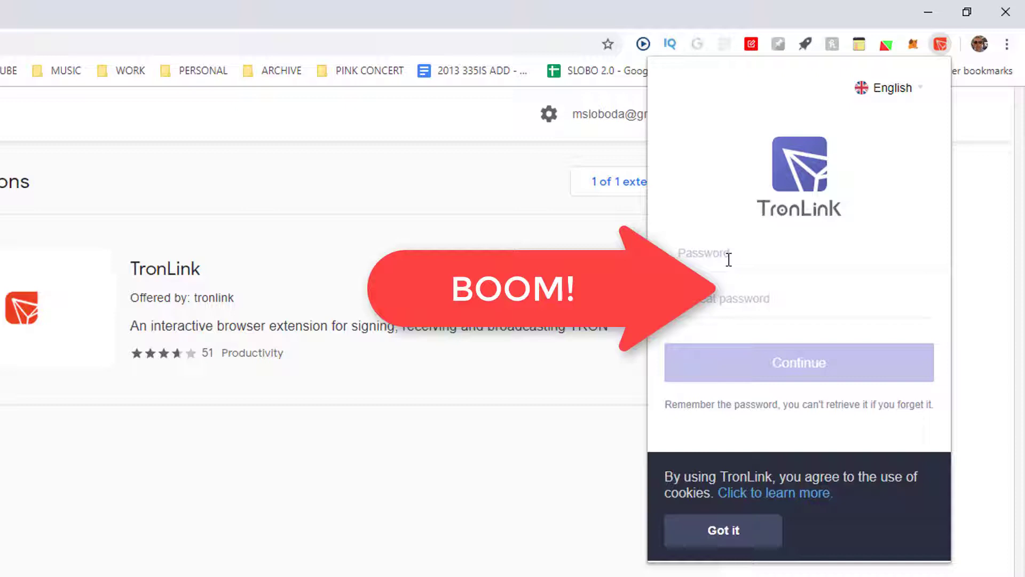
# - Enter and repeat a new TronLink password, lengthening it with letters and numbers to pass both rules
pyautogui.click(729, 259)
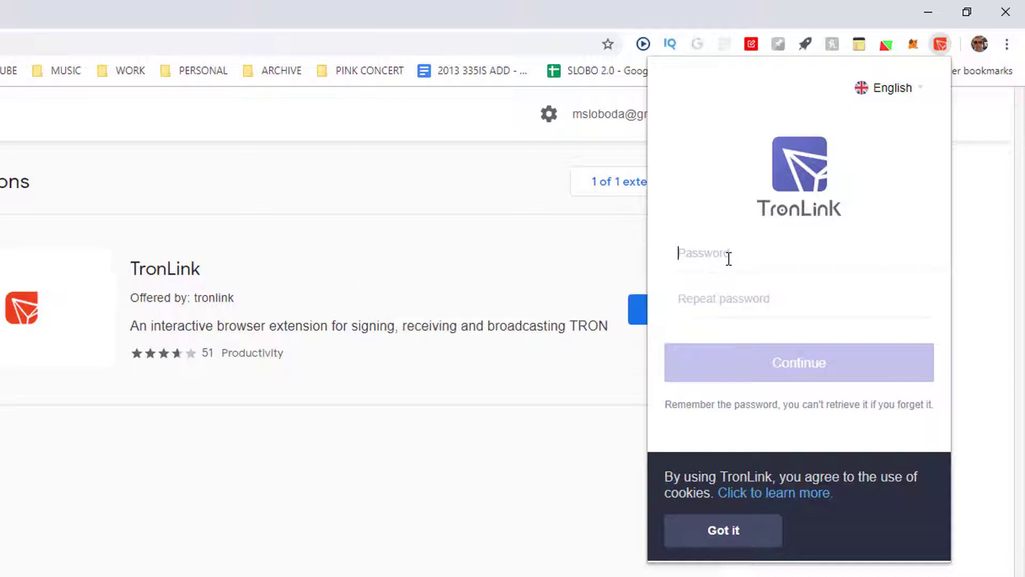
pyautogui.write('1')
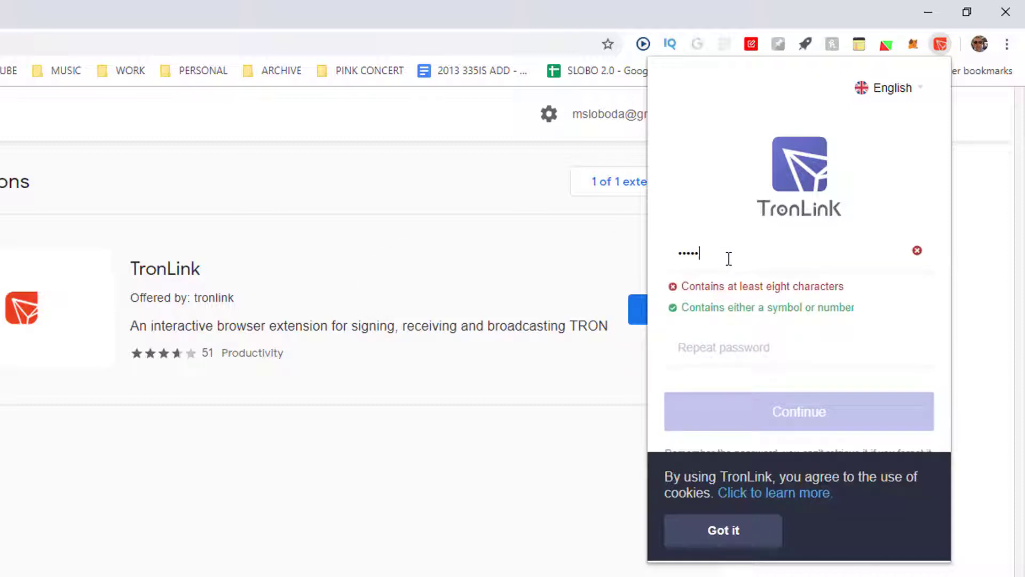
pyautogui.hotkey('ctrl', 'a')
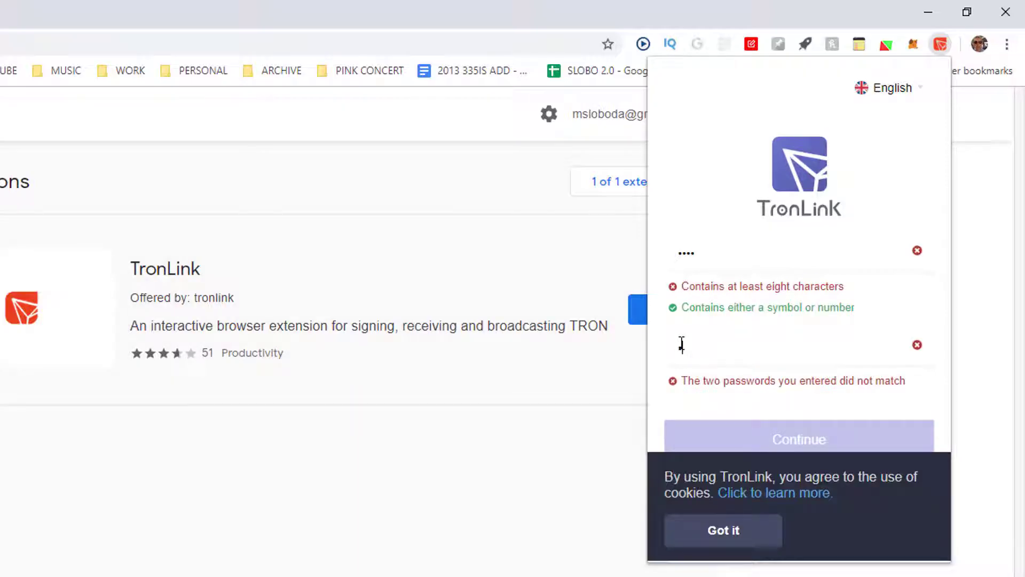
pyautogui.click(734, 262)
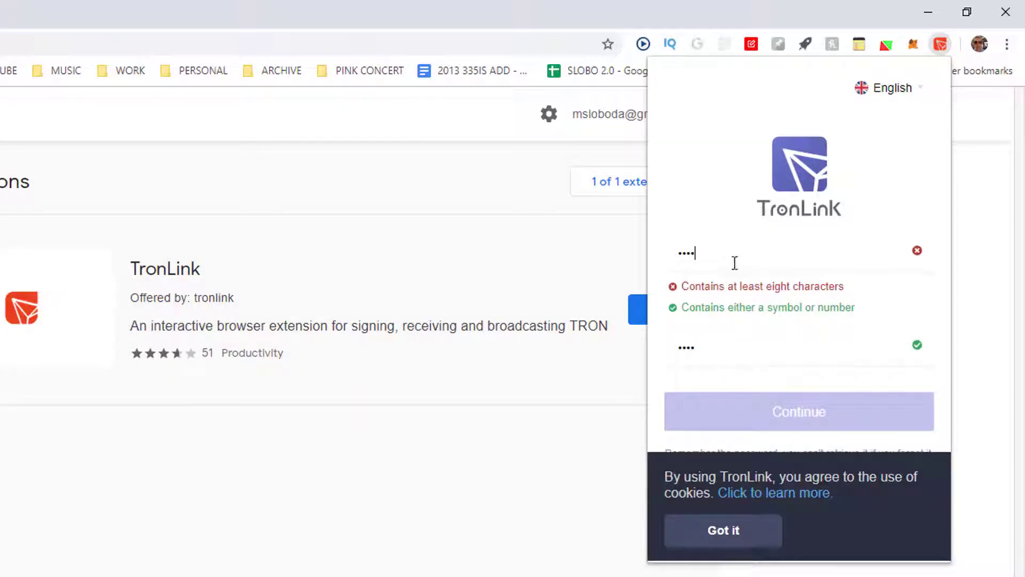
pyautogui.press('BackSpace')
pyautogui.press('BackSpace')
pyautogui.press('BackSpace')
pyautogui.press('BackSpace')
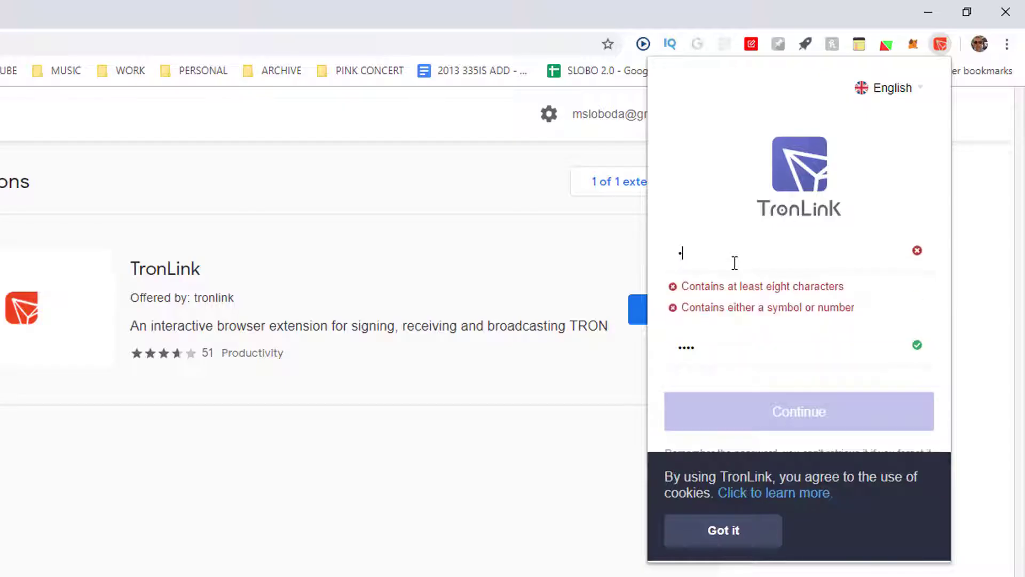
pyautogui.press('Tab')
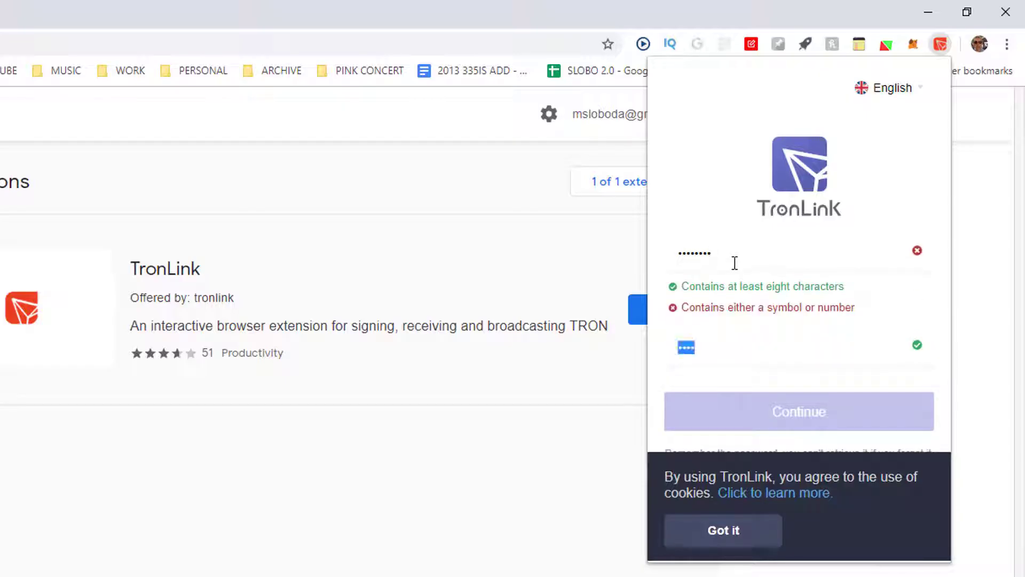
pyautogui.click(737, 259)
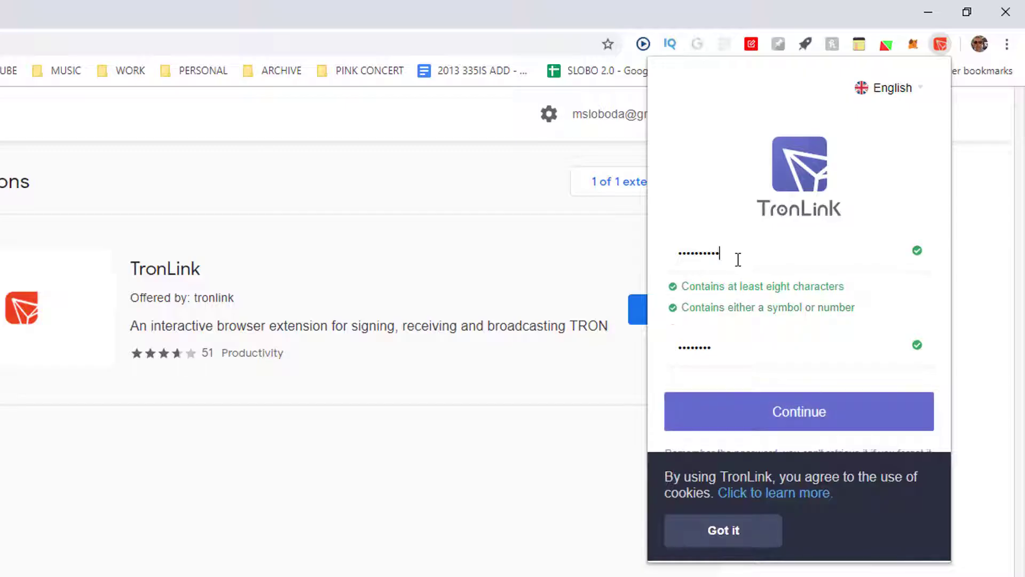
pyautogui.click(751, 355)
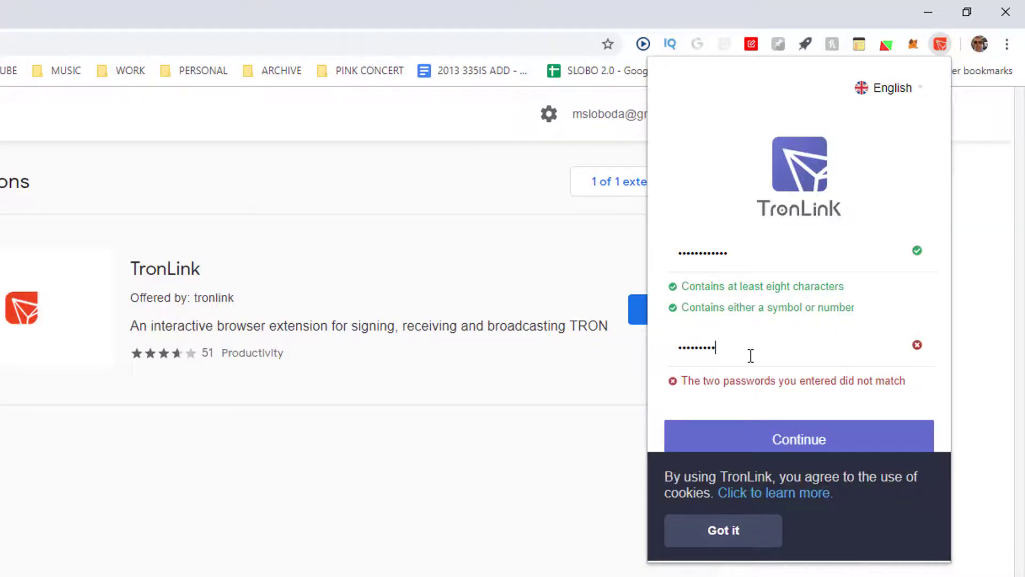
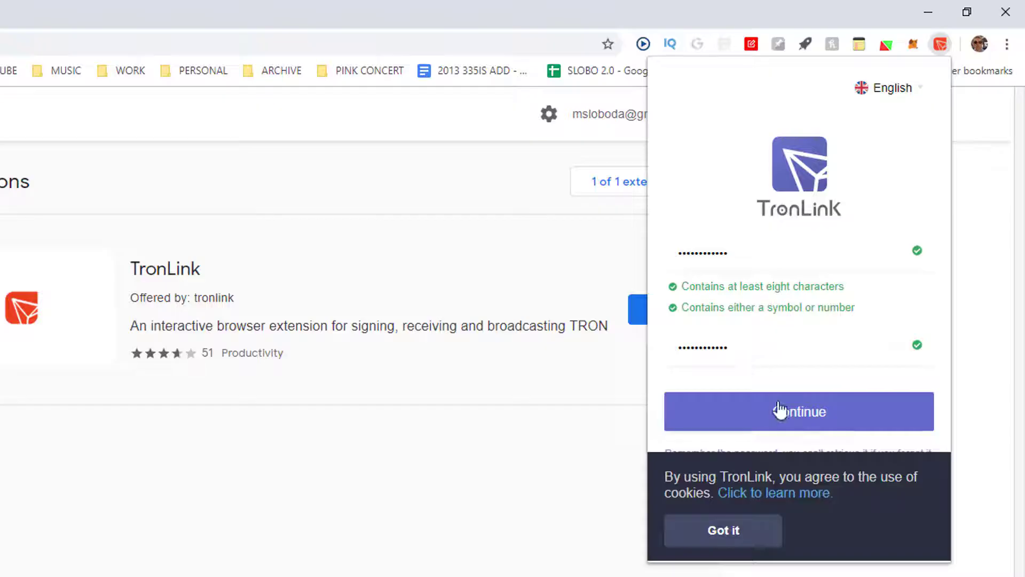
# - Confirm the password and start restoring a wallet under the account name ACCOUNT1
pyautogui.click(779, 410)
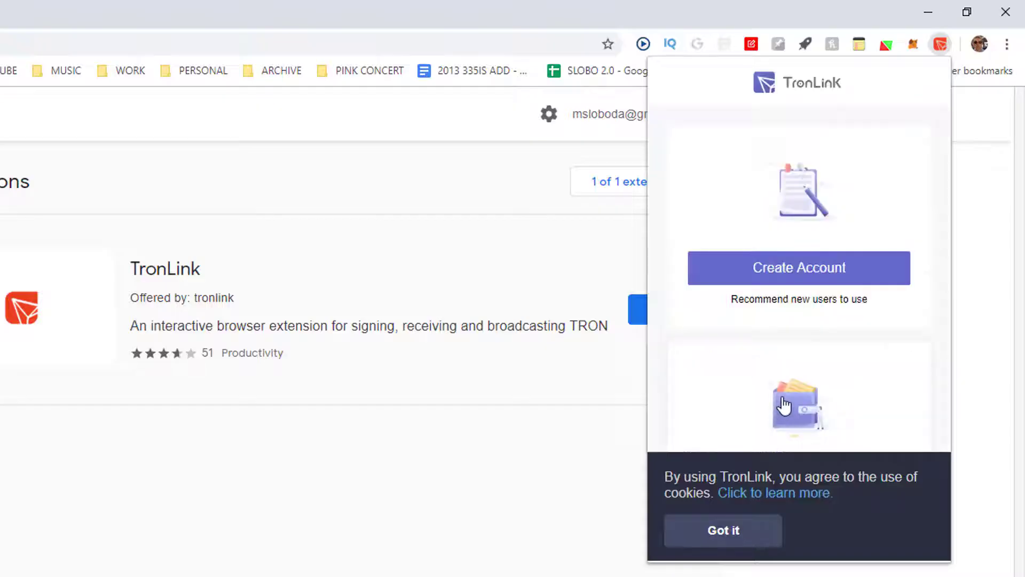
pyautogui.click(736, 521)
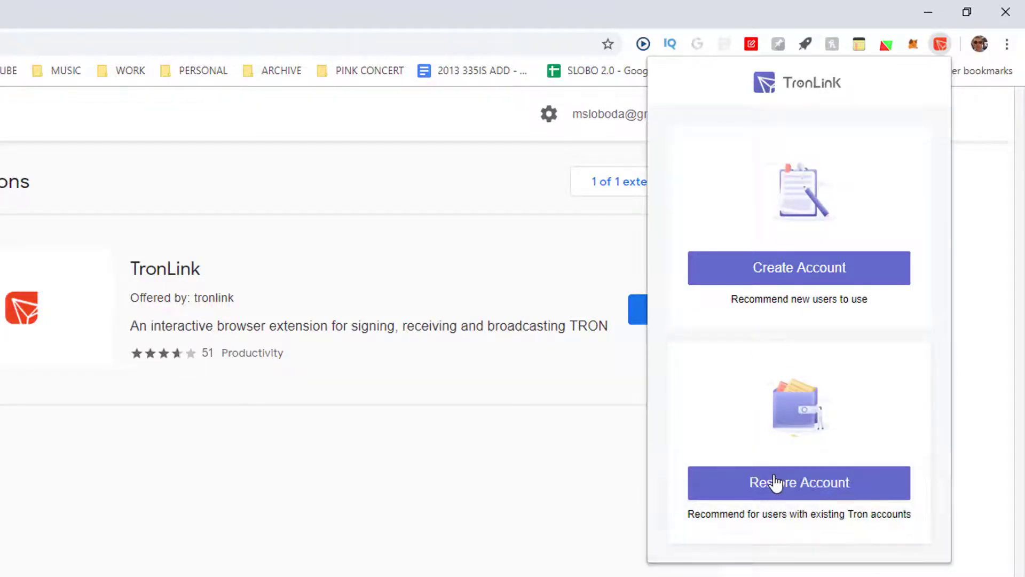
pyautogui.click(775, 484)
pyautogui.click(727, 250)
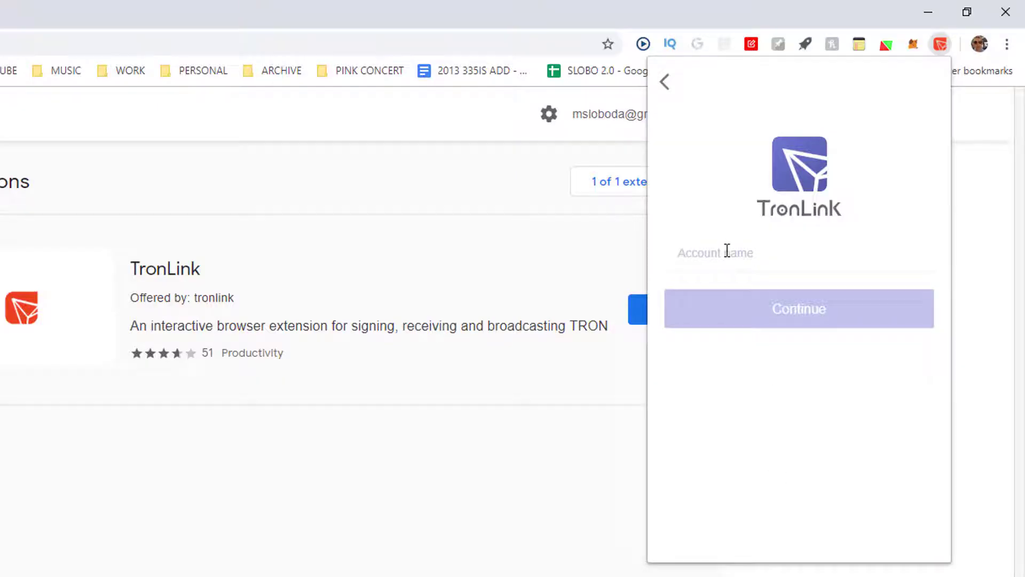
pyautogui.write('ACCOUNT')
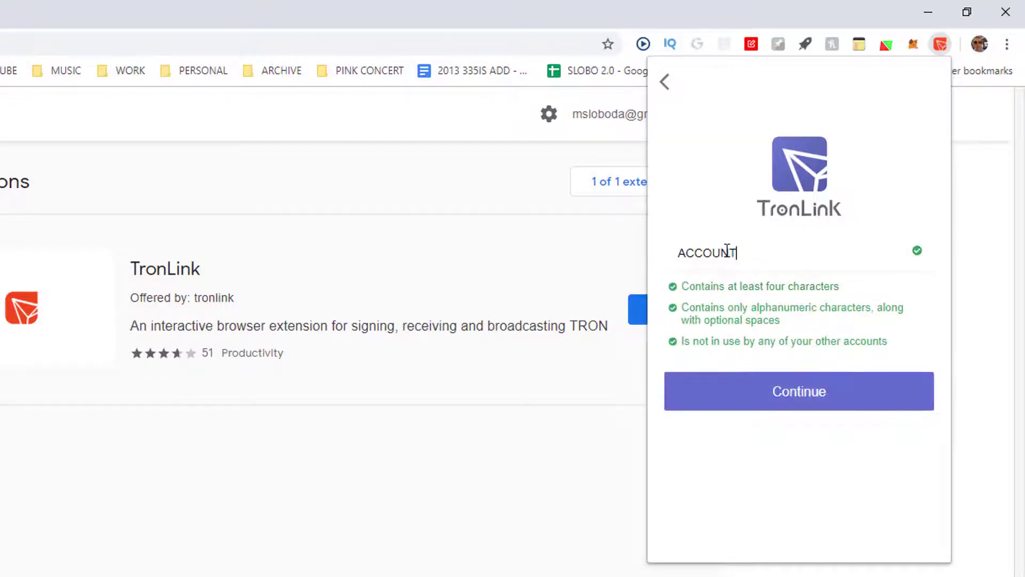
pyautogui.write('1')
pyautogui.click(759, 384)
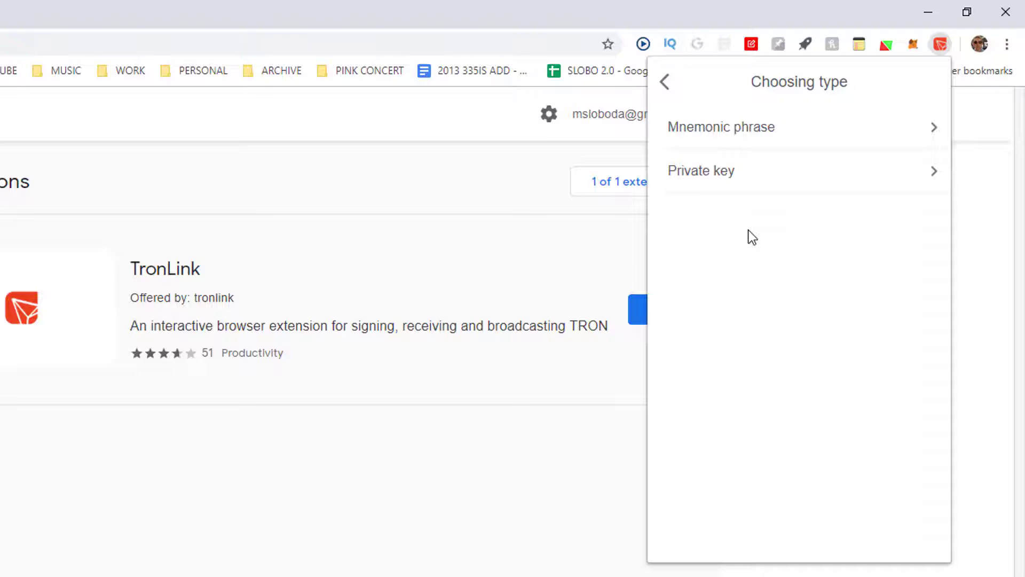
# - Choose private-key import instead of mnemonic phrase for the restored account
pyautogui.click(724, 128)
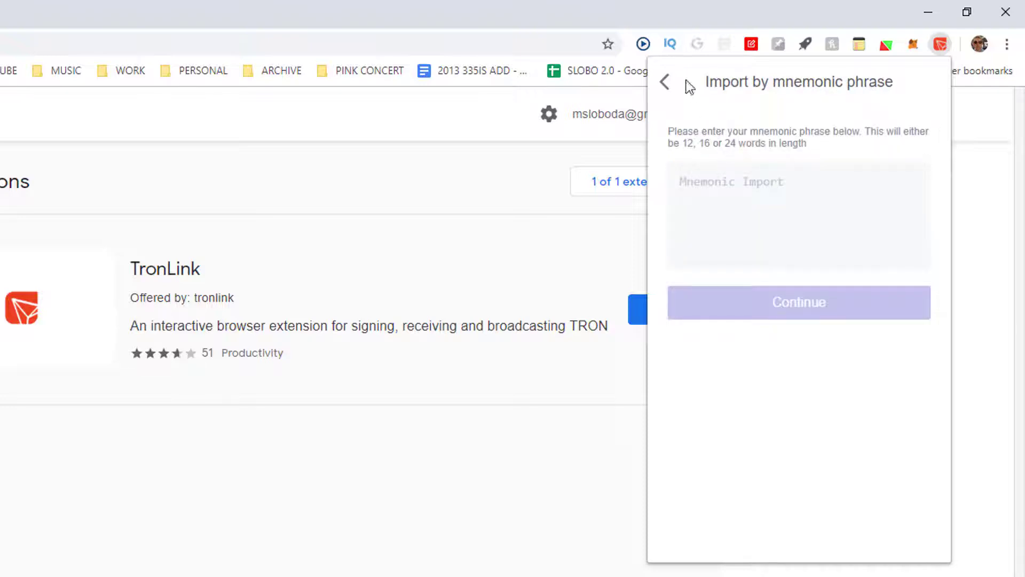
pyautogui.click(664, 82)
pyautogui.click(719, 175)
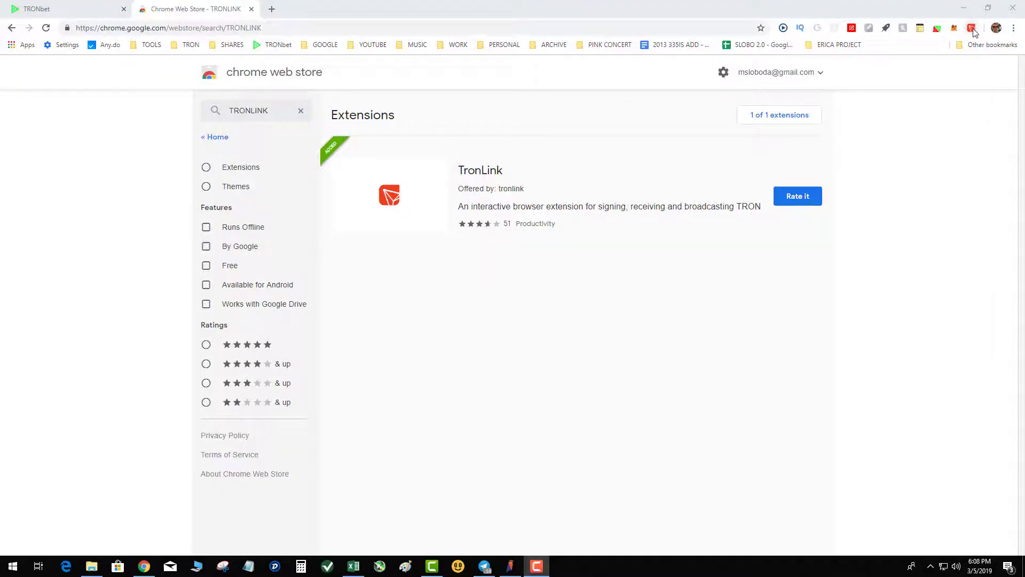
# - Check the restored wallet's token balances, then return to the Chrome Web Store tab
pyautogui.click(972, 28)
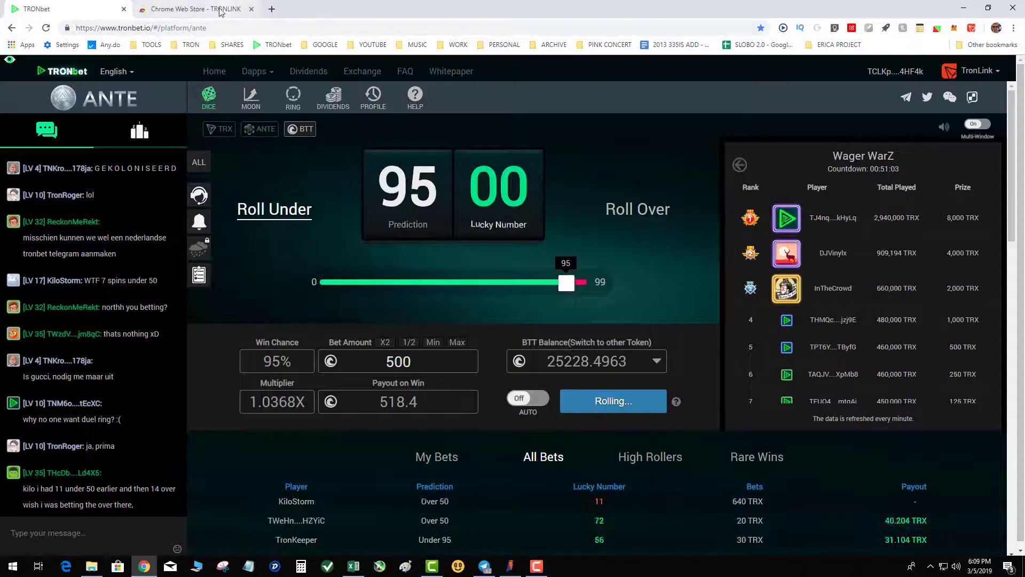
pyautogui.click(195, 9)
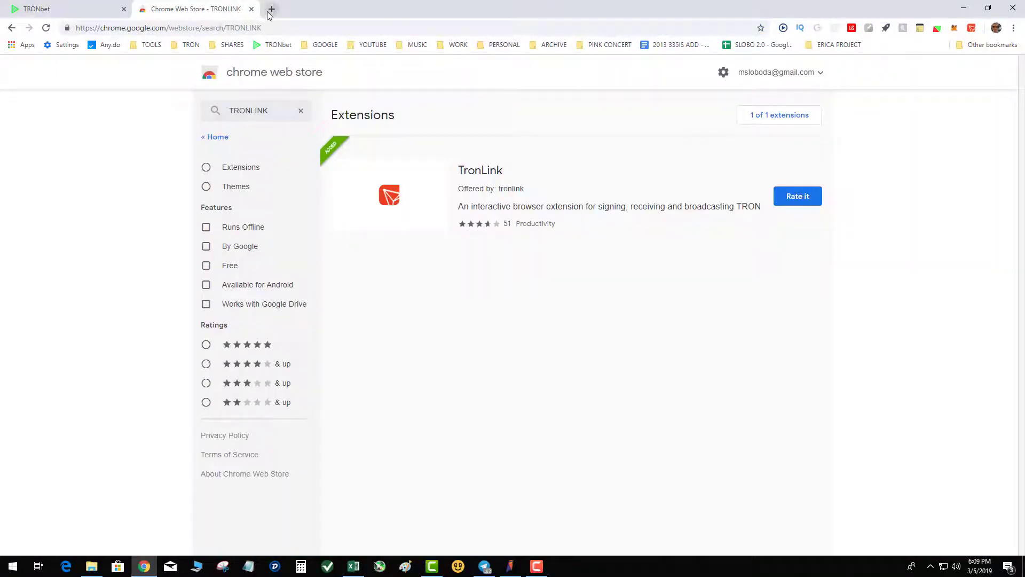
# - Load TronTrade in a new tab from the TRON bookmarks folder
pyautogui.click(271, 9)
pyautogui.click(184, 45)
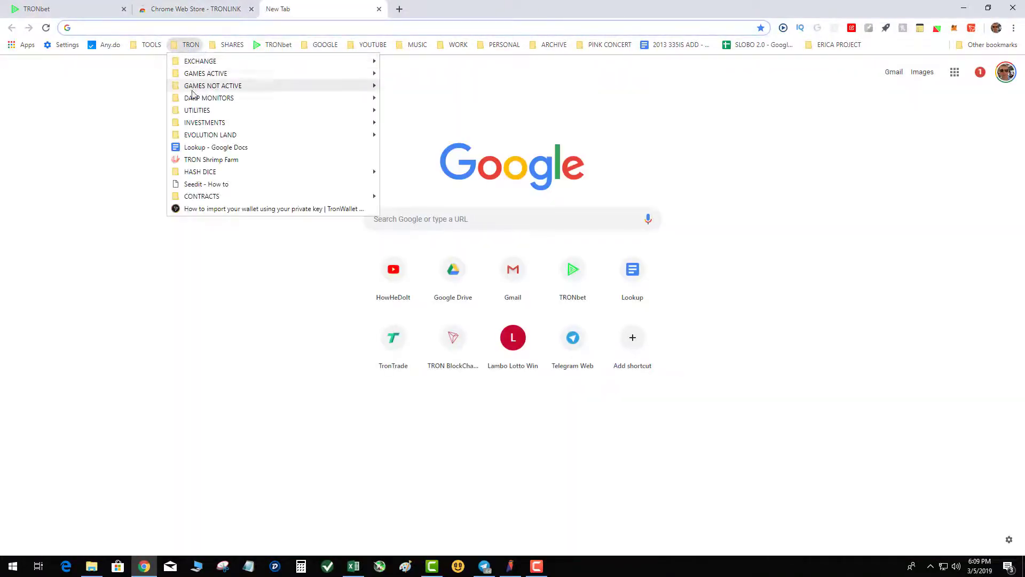
pyautogui.click(422, 73)
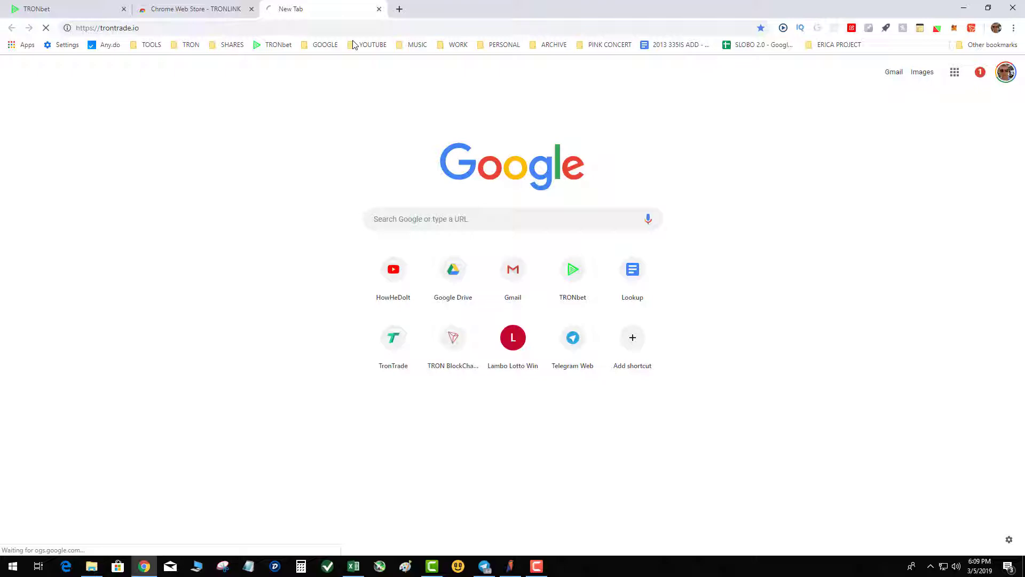
pyautogui.click(187, 45)
pyautogui.moveTo(205, 73)
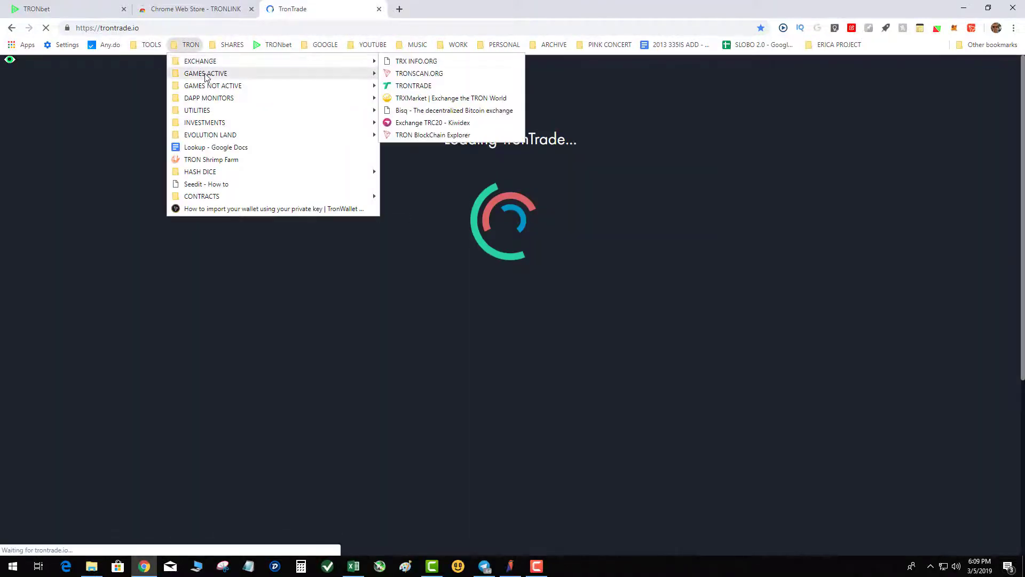
pyautogui.click(354, 325)
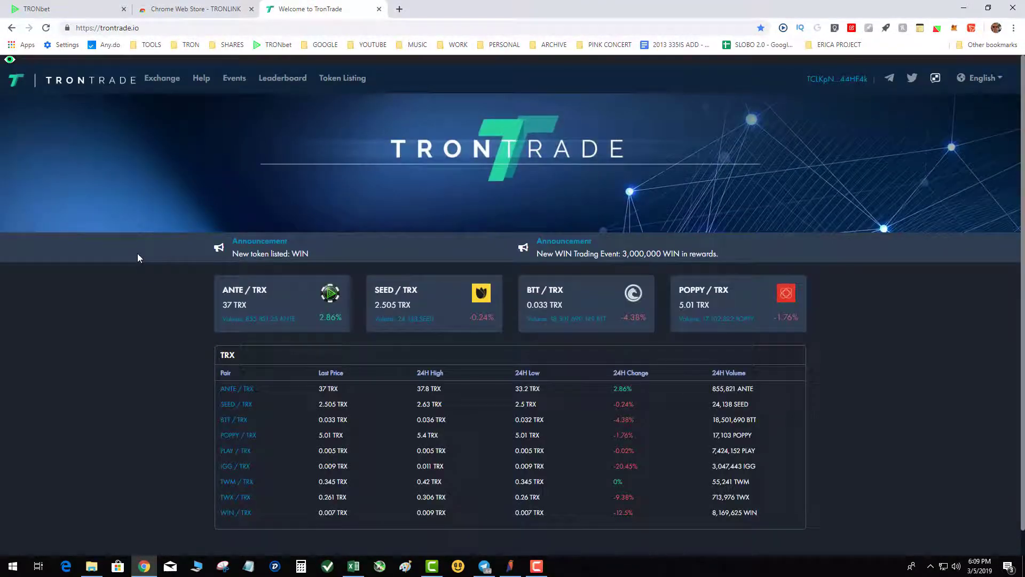
pyautogui.scroll(-1, 275, 323)
pyautogui.scroll(1, 269, 319)
# - Go to the ANTE/TRX exchange and fill a 37.42 TRX buy price from the order book
pyautogui.click(152, 80)
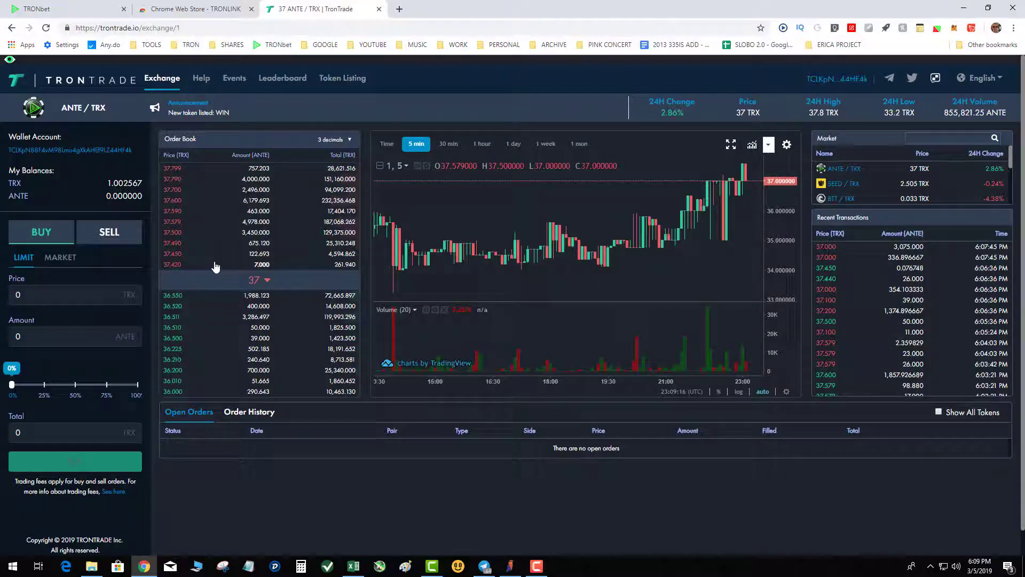
pyautogui.click(174, 265)
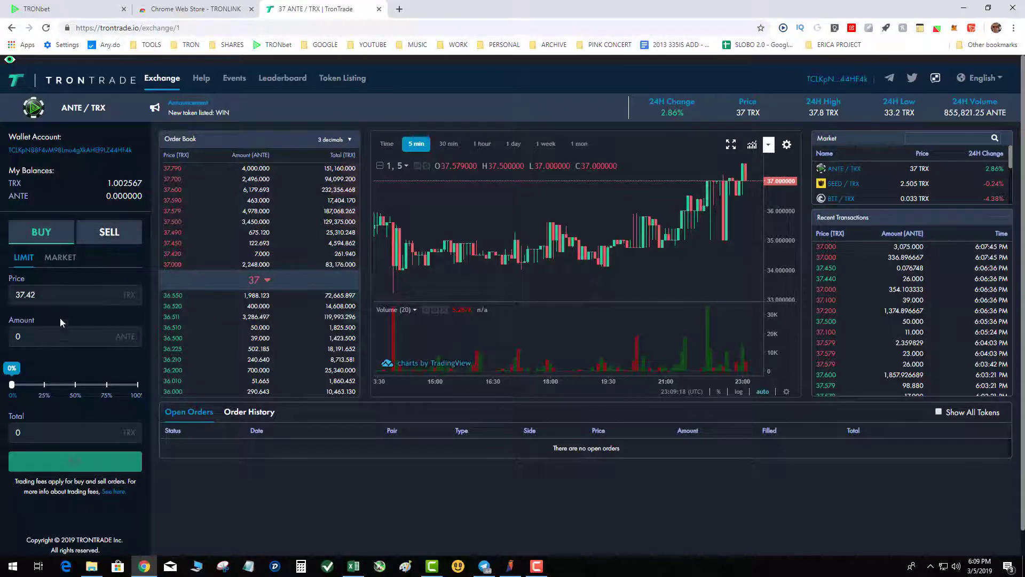
pyautogui.press('Tab')
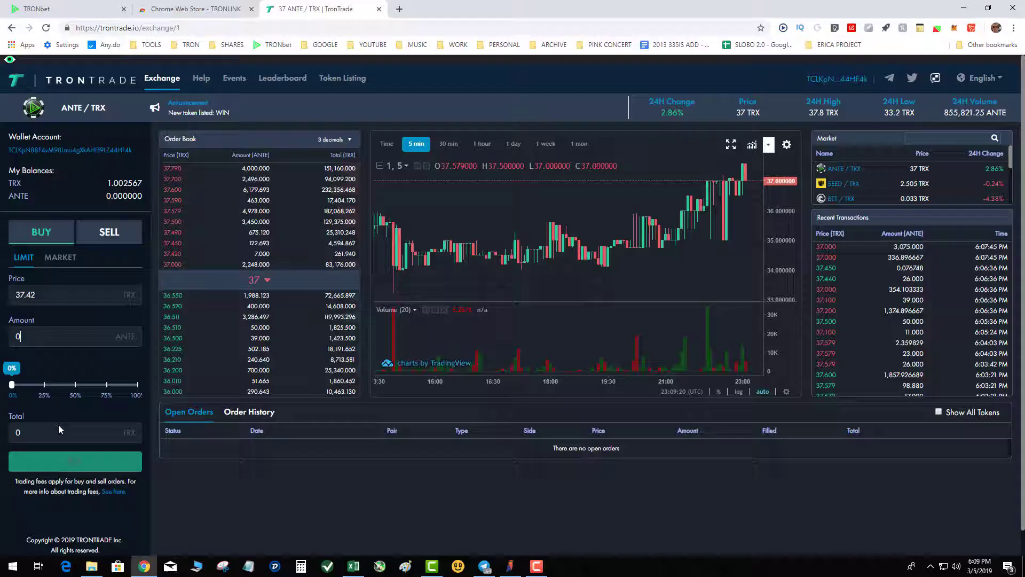